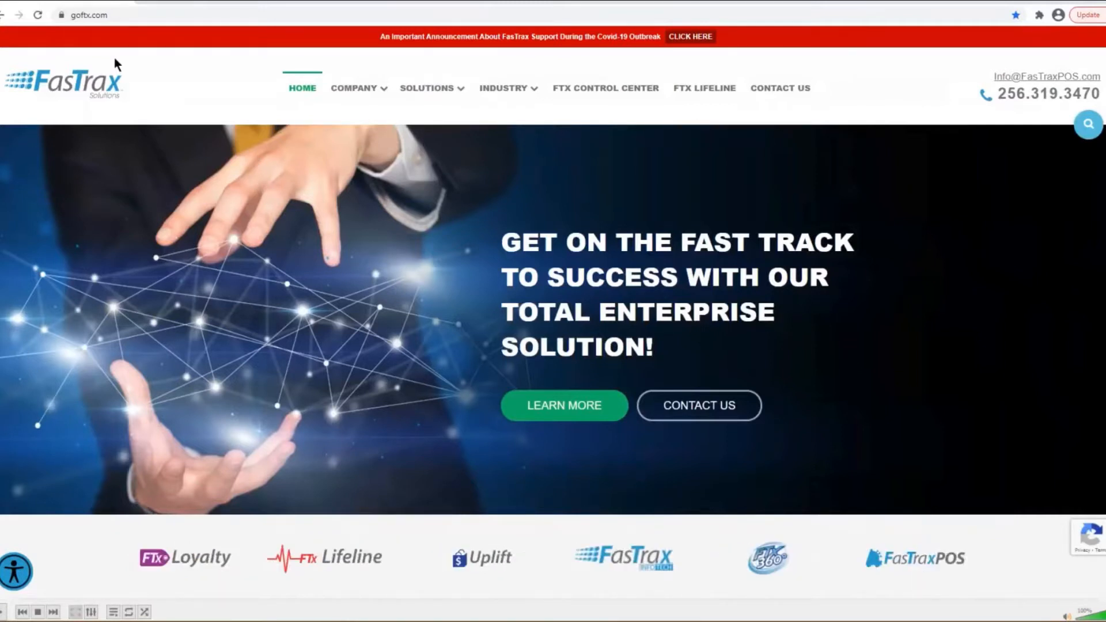
# - Go to the FTX LIFELINE page from the gofx.com top navigation bar
pyautogui.click(714, 92)
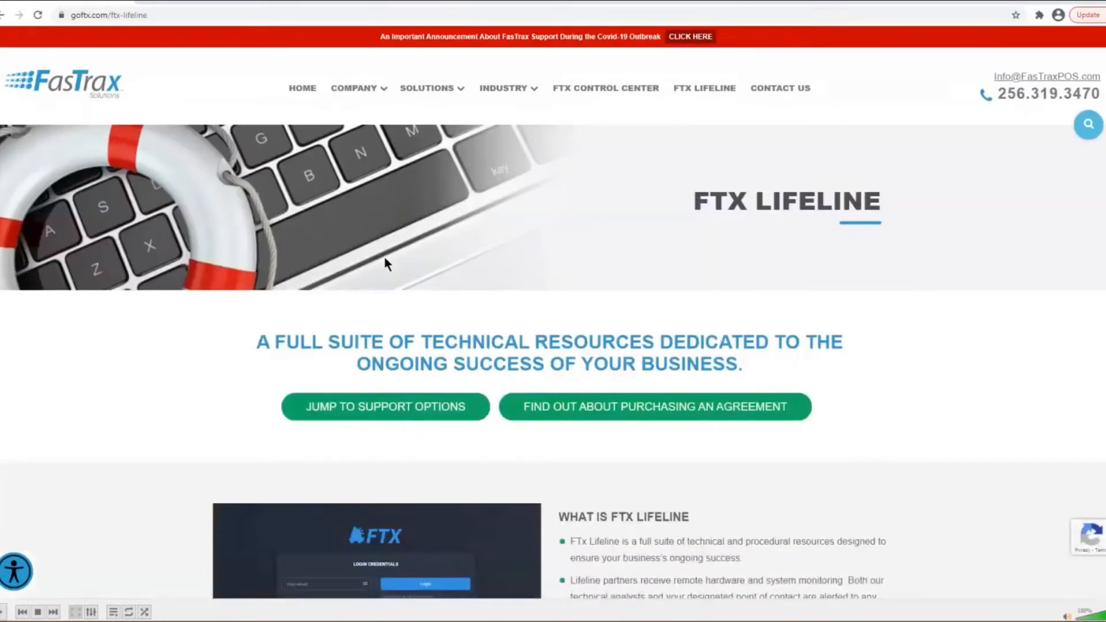
# - Jump to the support options and reveal the POS, Warehouse, Loyalty, Digital Signage and webinar tiles
pyautogui.click(408, 418)
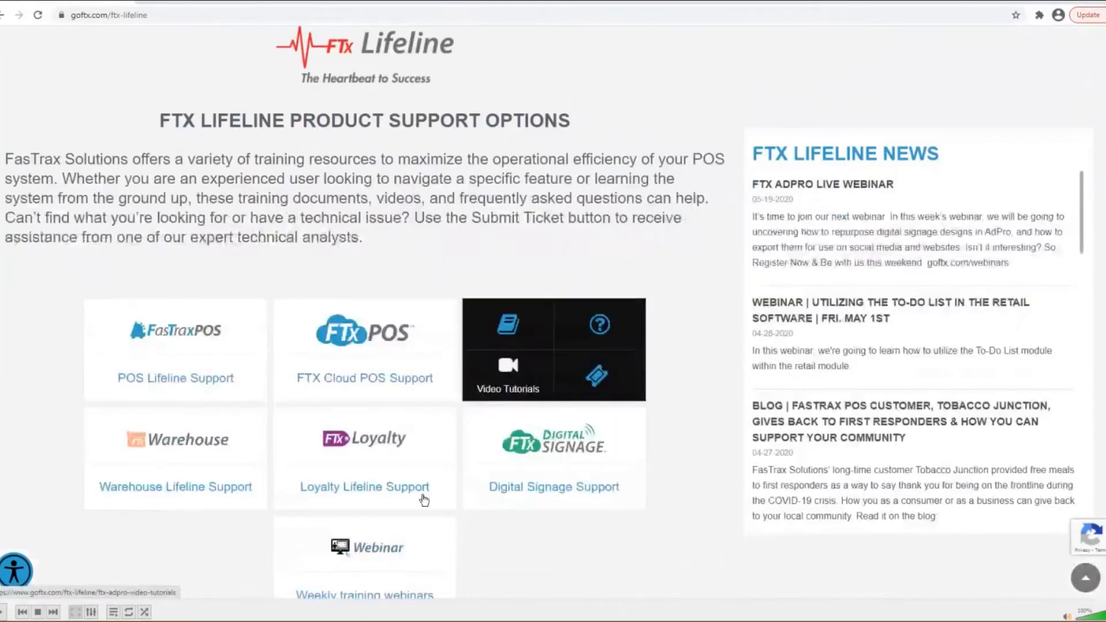
pyautogui.scroll(-1, 612, 545)
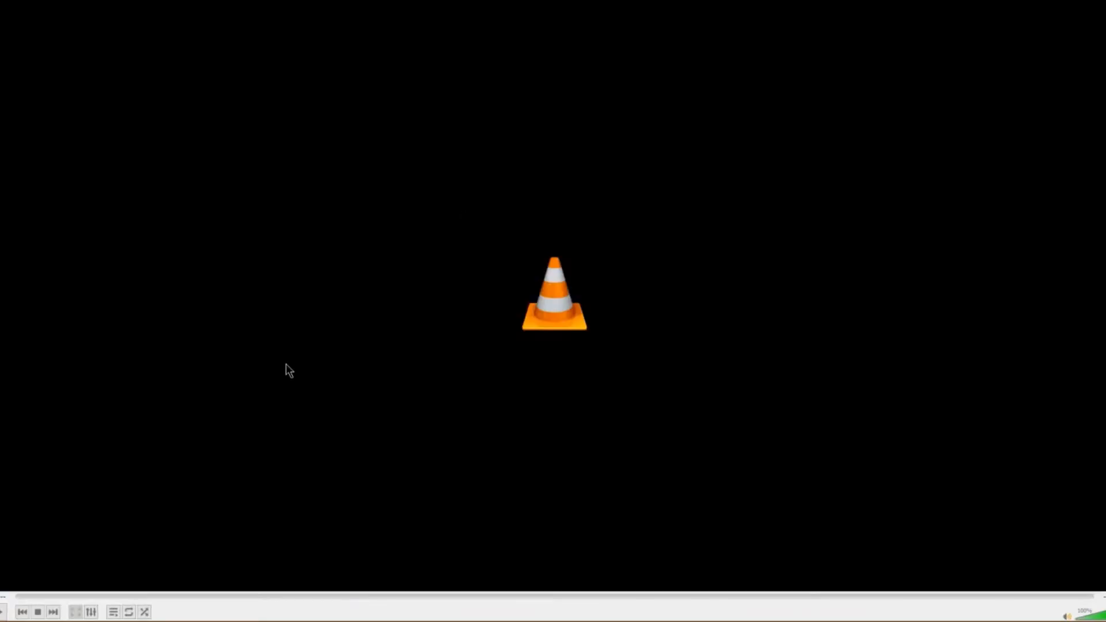
# - Leave the blank VLC player via the Windows key and switch to the POS Dashboard tutorial
pyautogui.press('super')
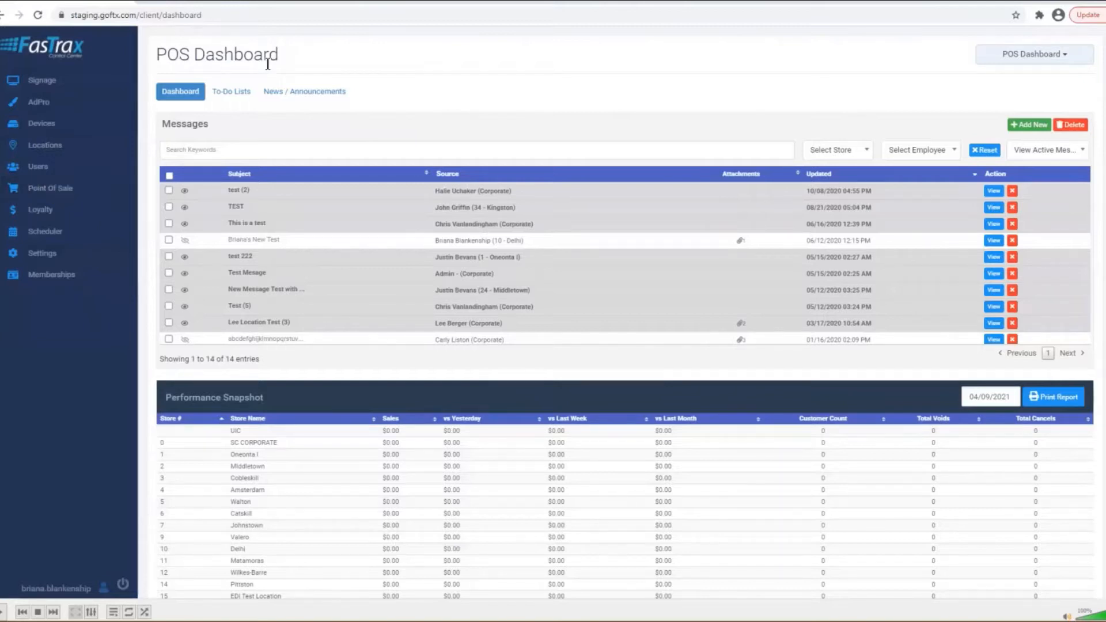
# - Navigate Point Of Sale > Reports > Scan Data to reach the RJ Reynolds Scan Data Exports page
pyautogui.click(56, 197)
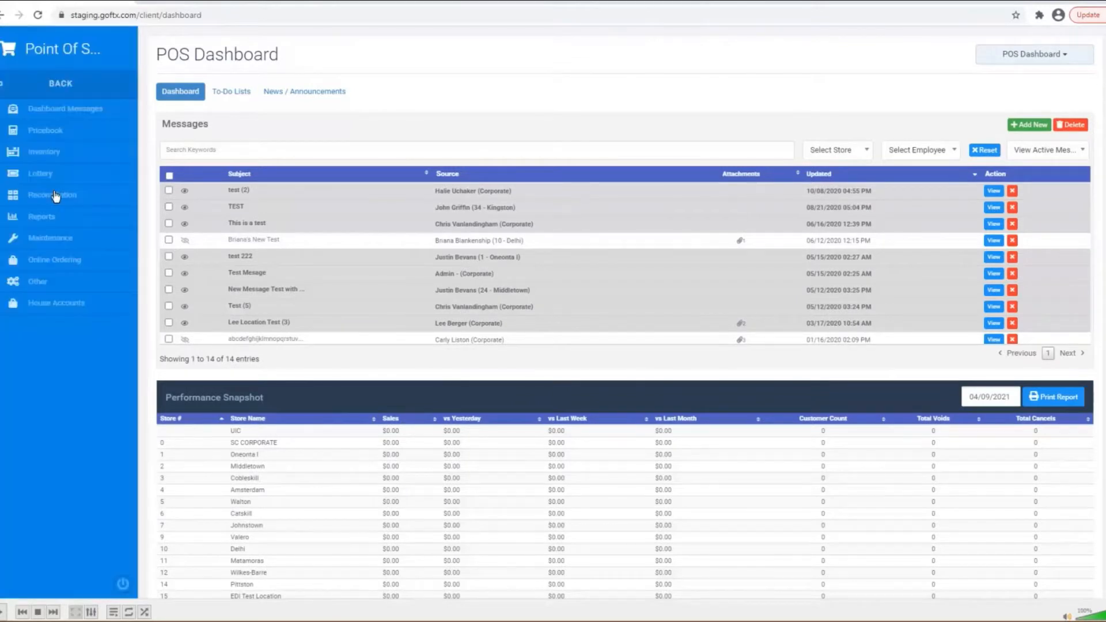
pyautogui.click(51, 225)
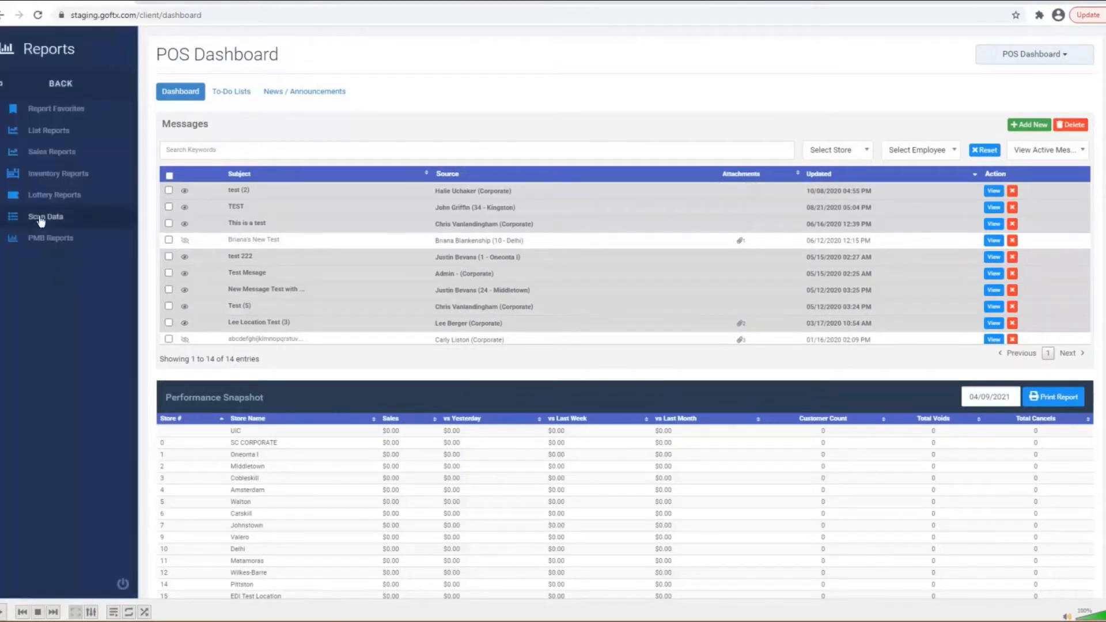
pyautogui.click(40, 216)
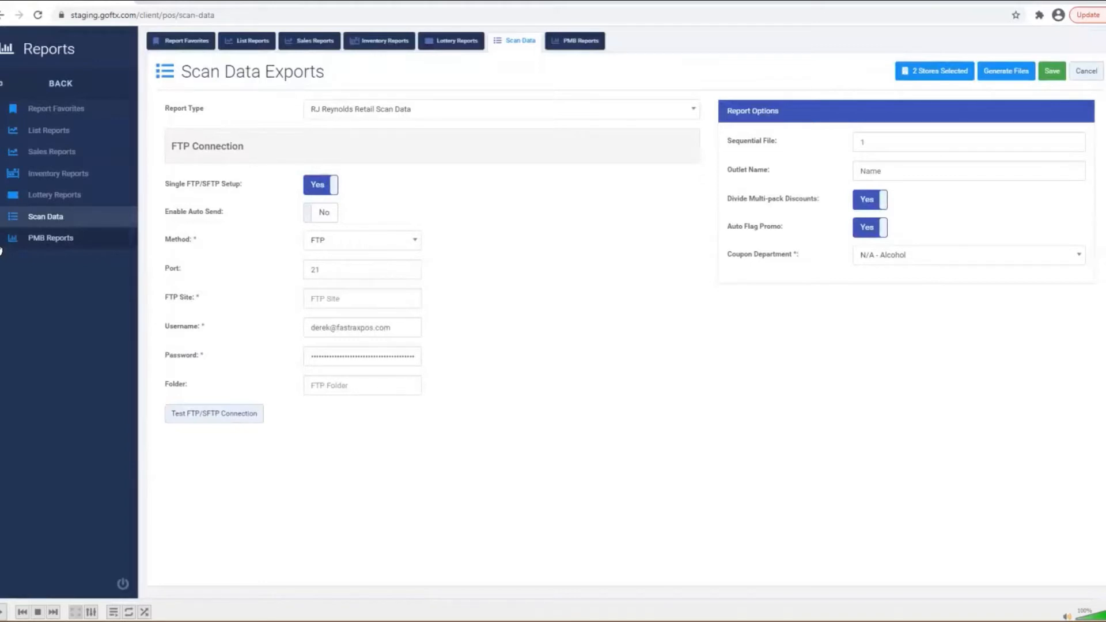
pyautogui.click(367, 122)
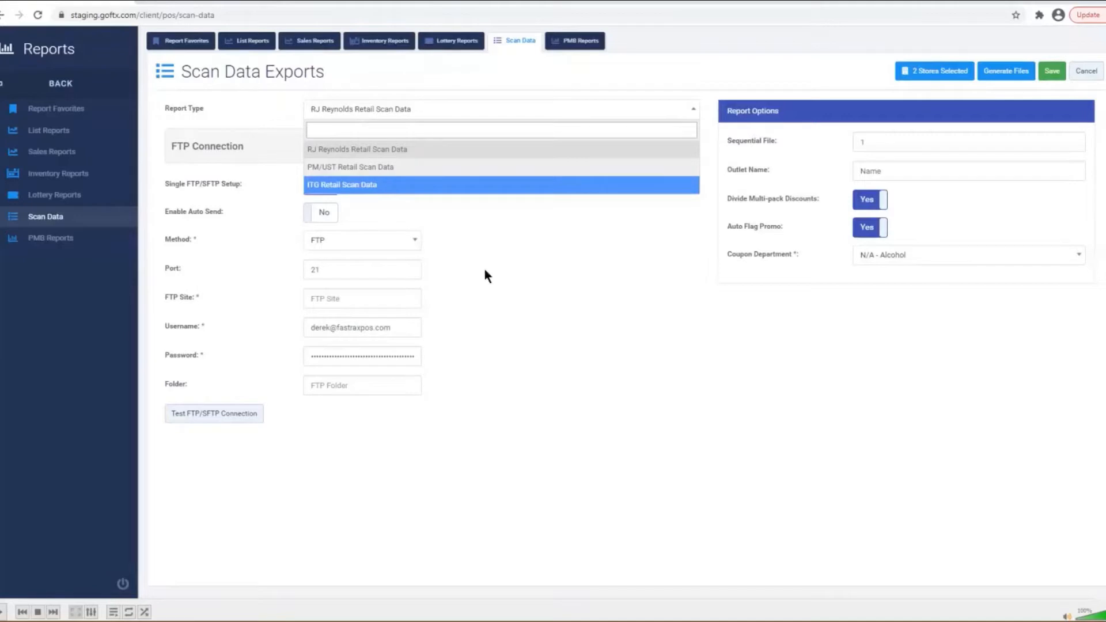
pyautogui.click(485, 269)
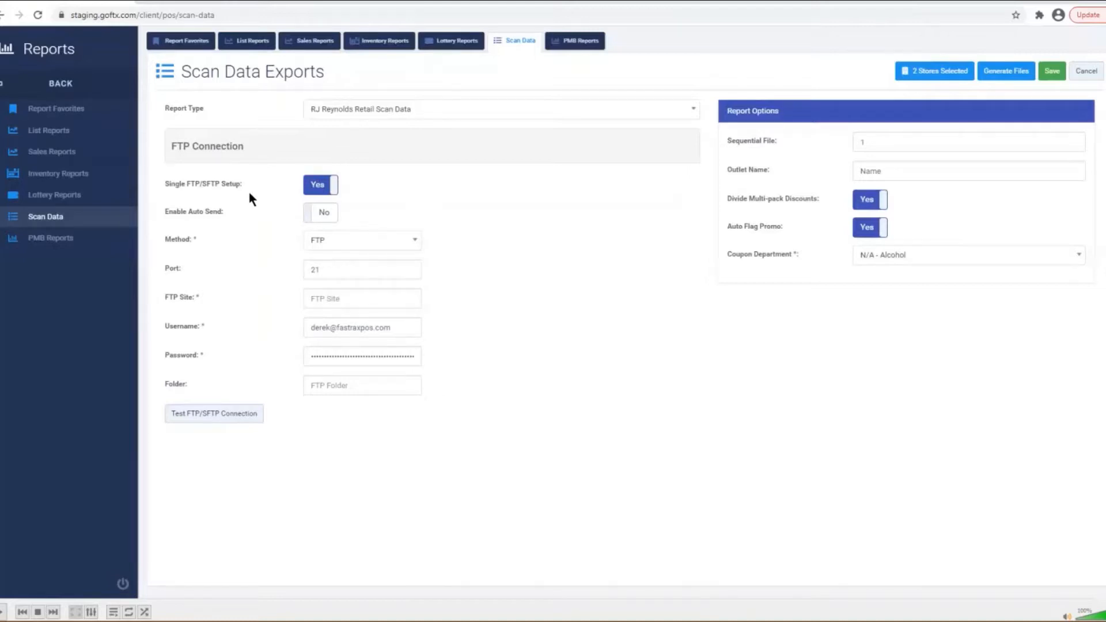
pyautogui.click(318, 187)
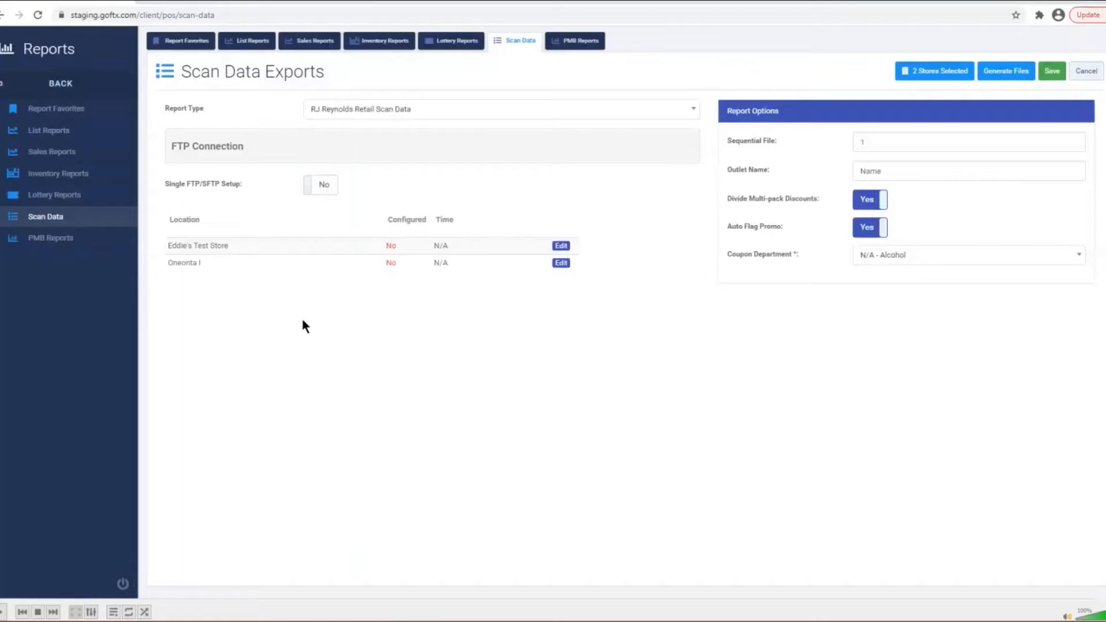
pyautogui.click(315, 184)
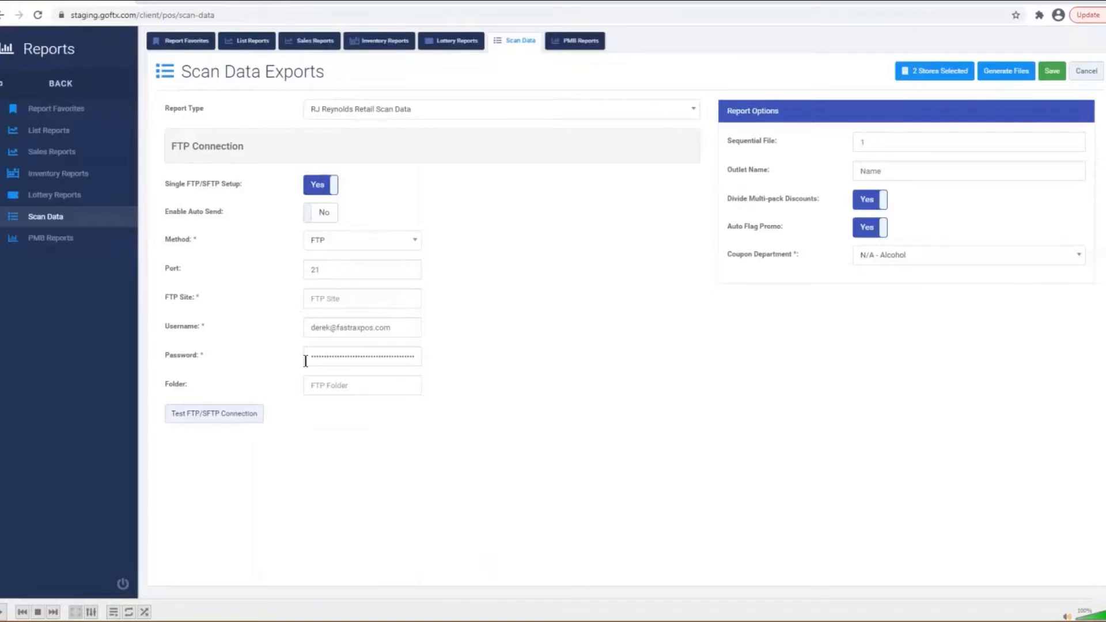
# - Enter 1 as the Sequential File number in the RJ Reynolds report options
pyautogui.click(327, 389)
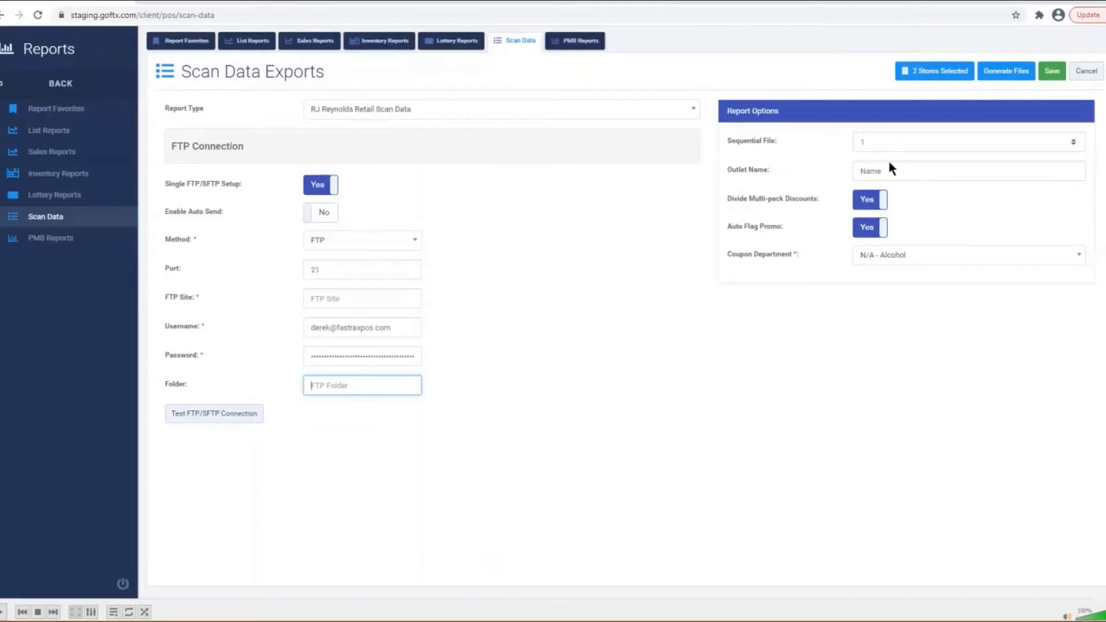
pyautogui.click(907, 171)
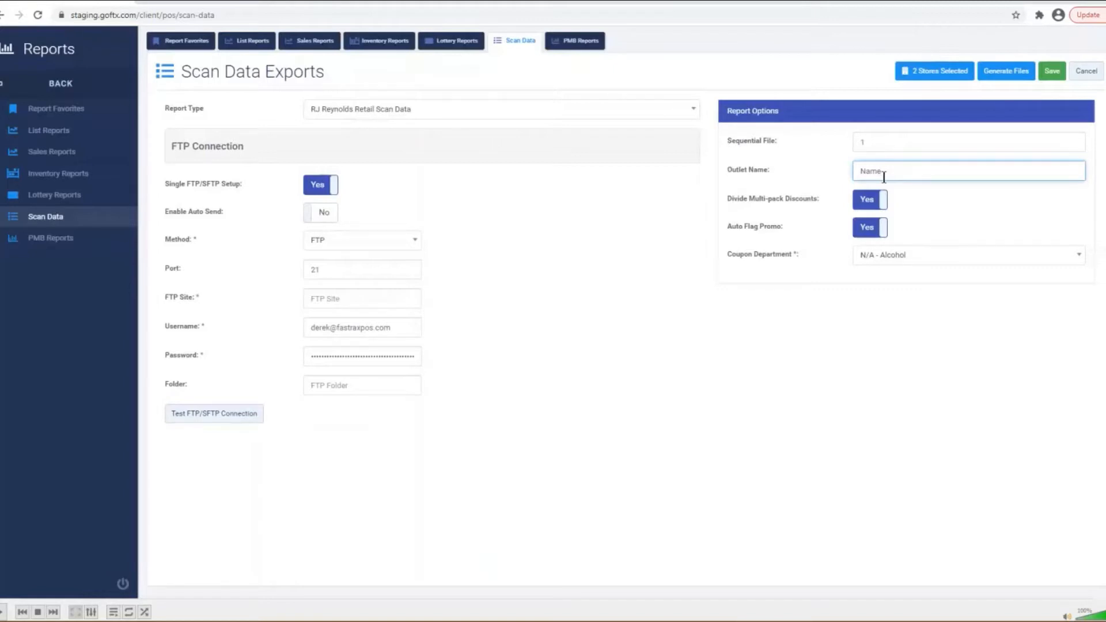
pyautogui.click(891, 144)
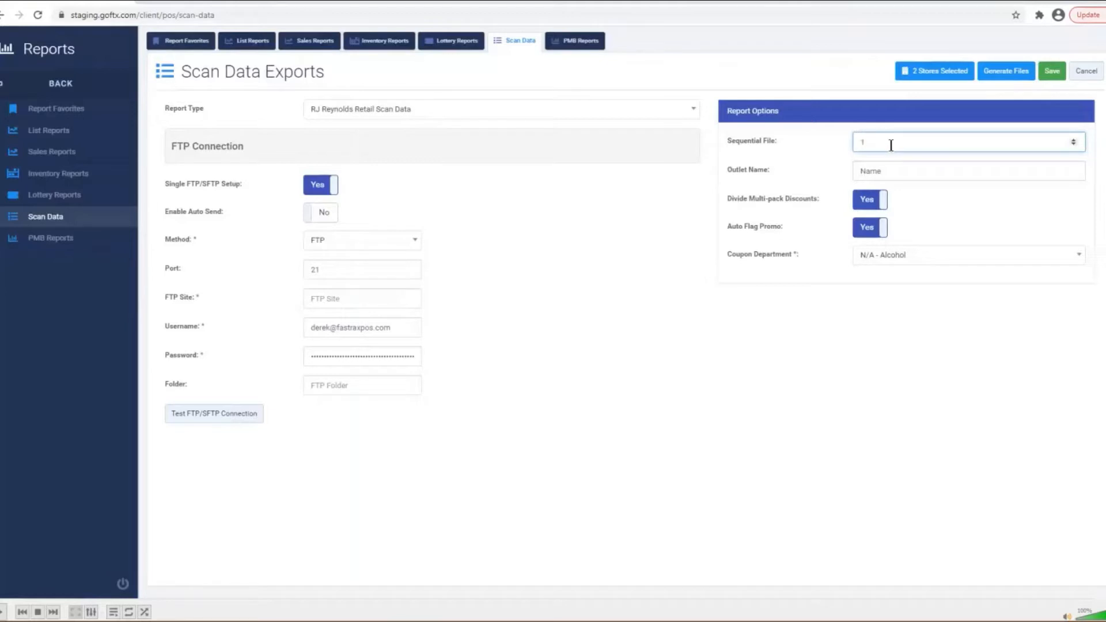
pyautogui.write('1')
pyautogui.click(864, 201)
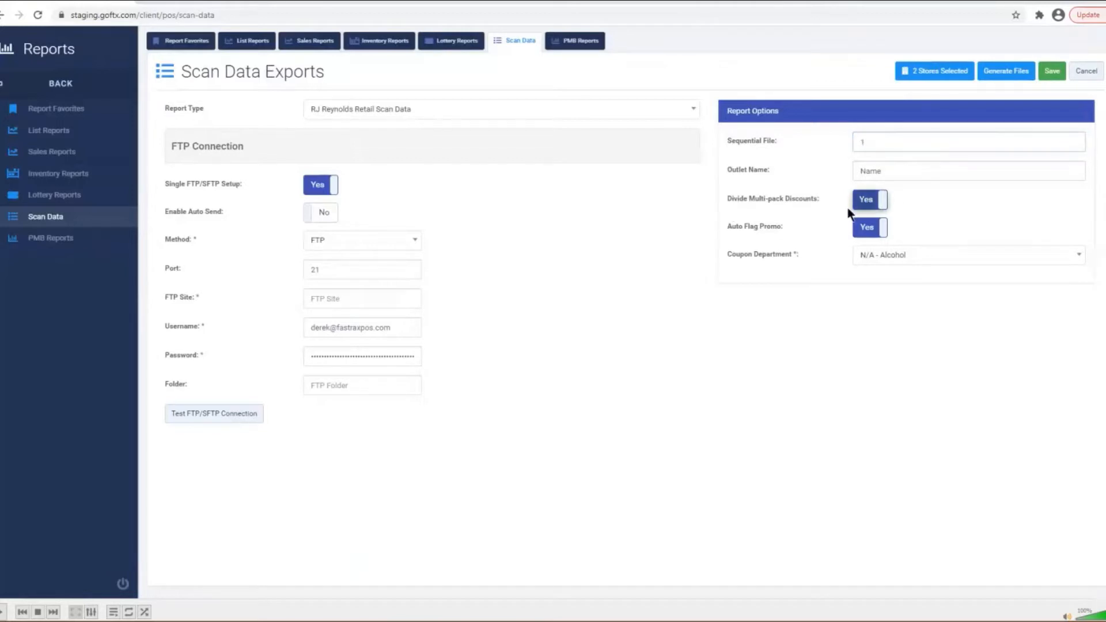
pyautogui.click(876, 206)
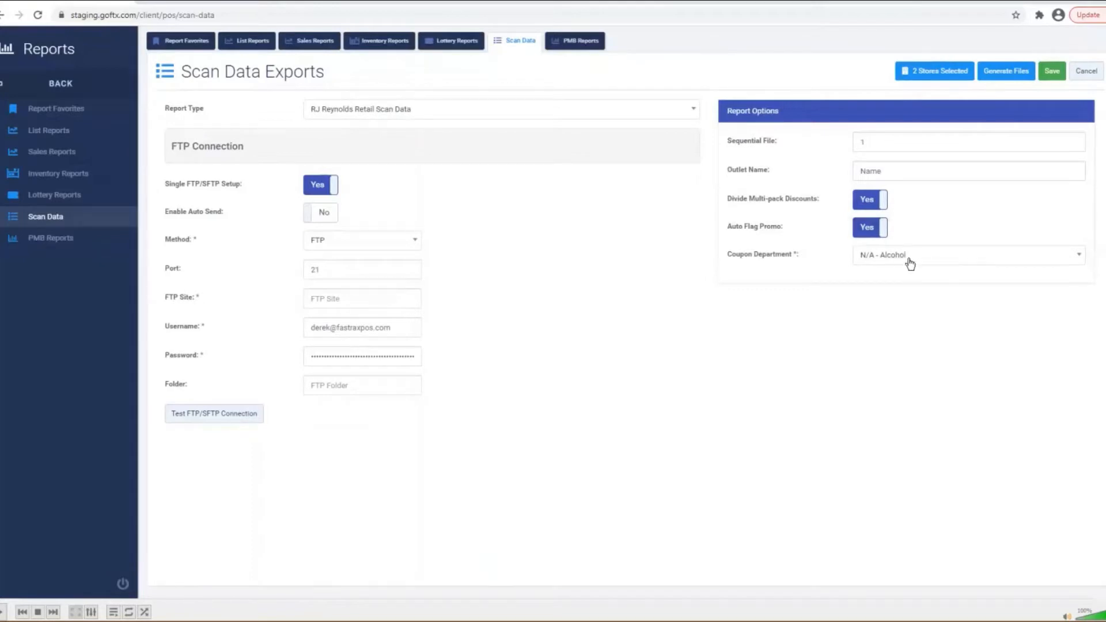
# - Choose 39 - CIG COUPONS\SPECIALS as coupon department, then bring up the store filter dialog
pyautogui.click(868, 260)
pyautogui.scroll(-5, 921, 328)
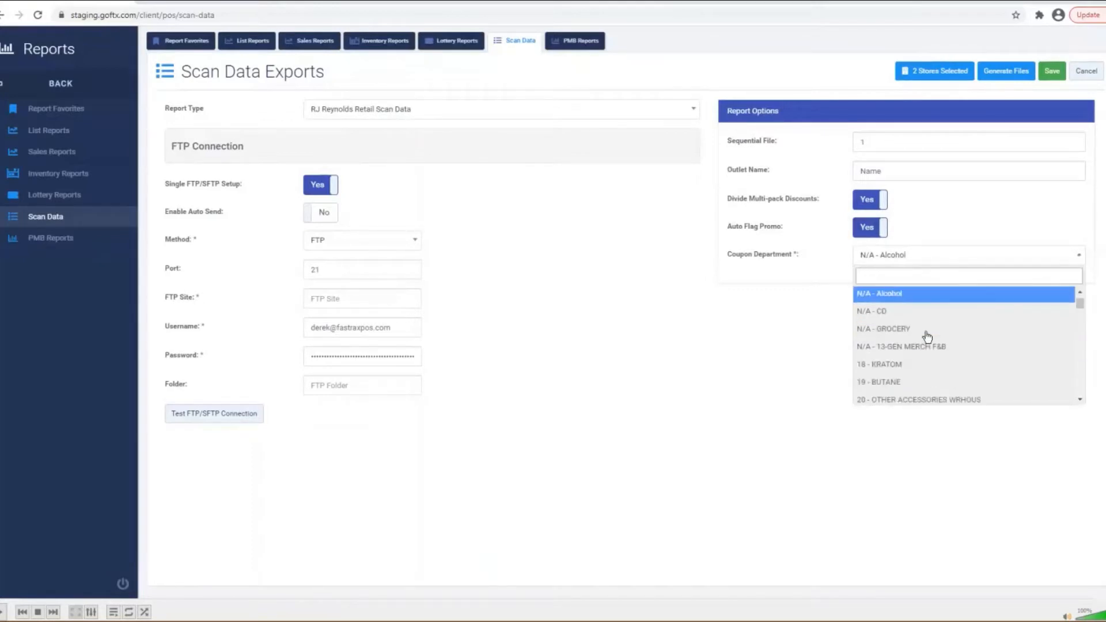
pyautogui.scroll(-3, 927, 336)
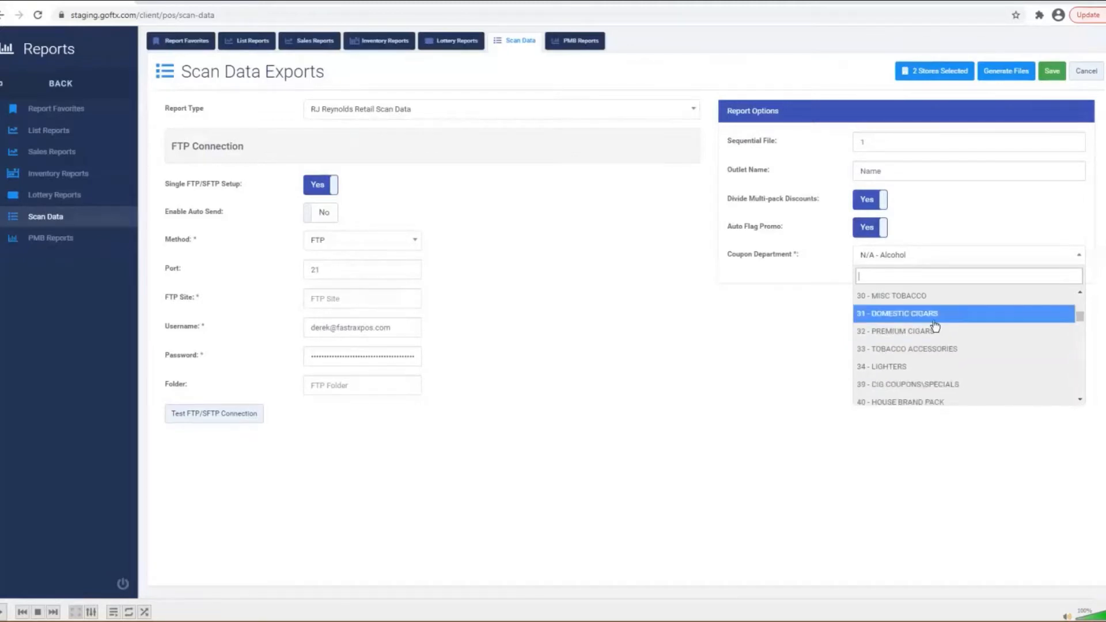
pyautogui.click(1031, 381)
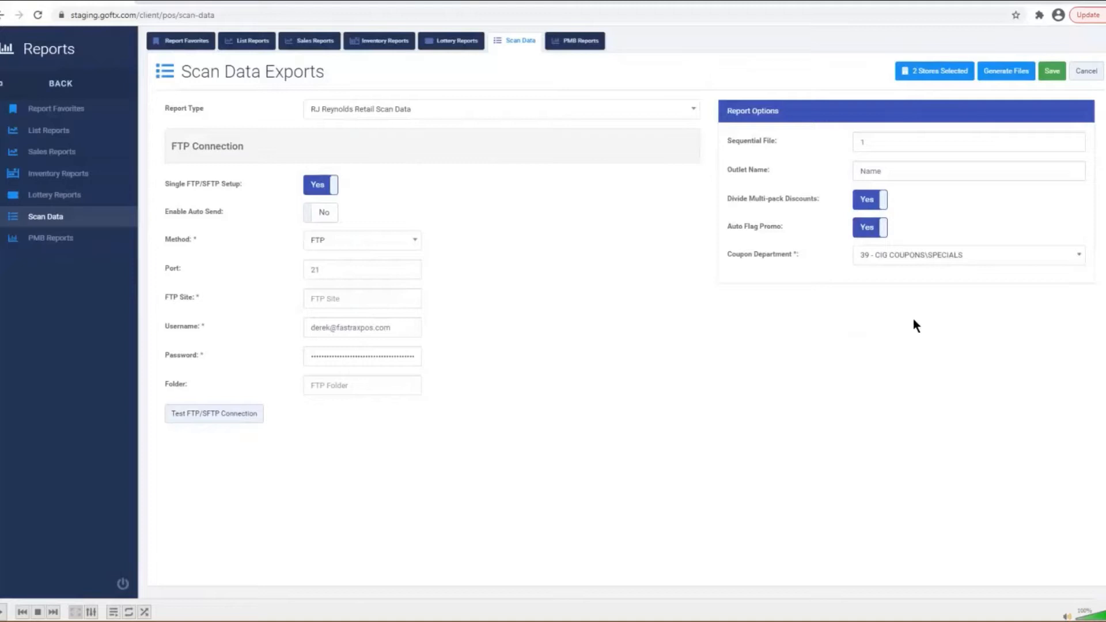
pyautogui.click(941, 76)
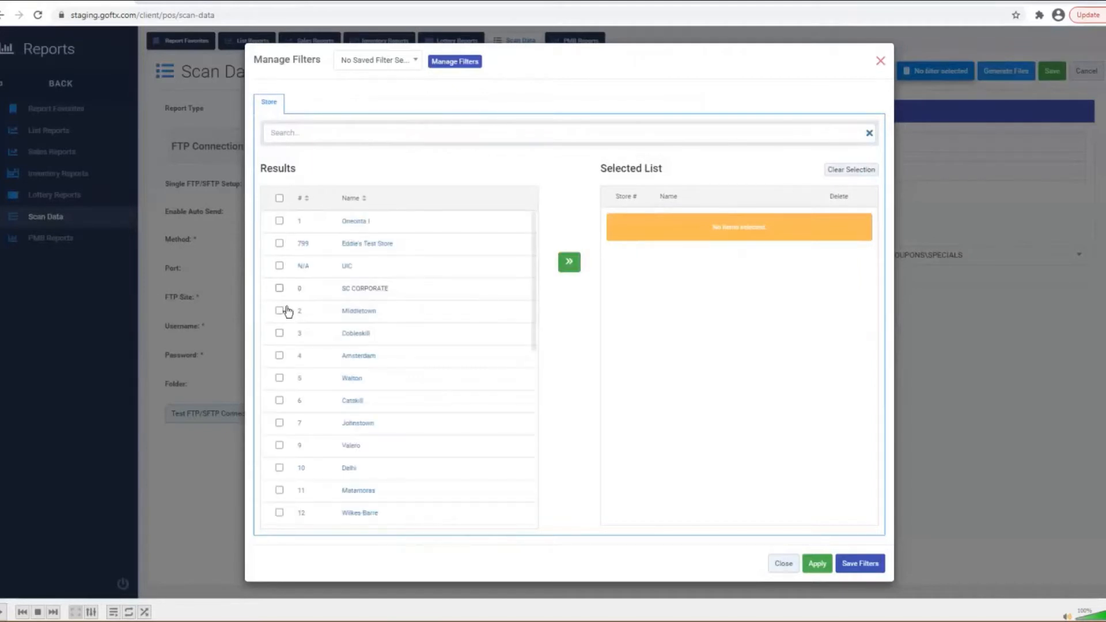
# - Select all store records and apply them so the export covers 32 stores
pyautogui.click(278, 198)
pyautogui.click(491, 341)
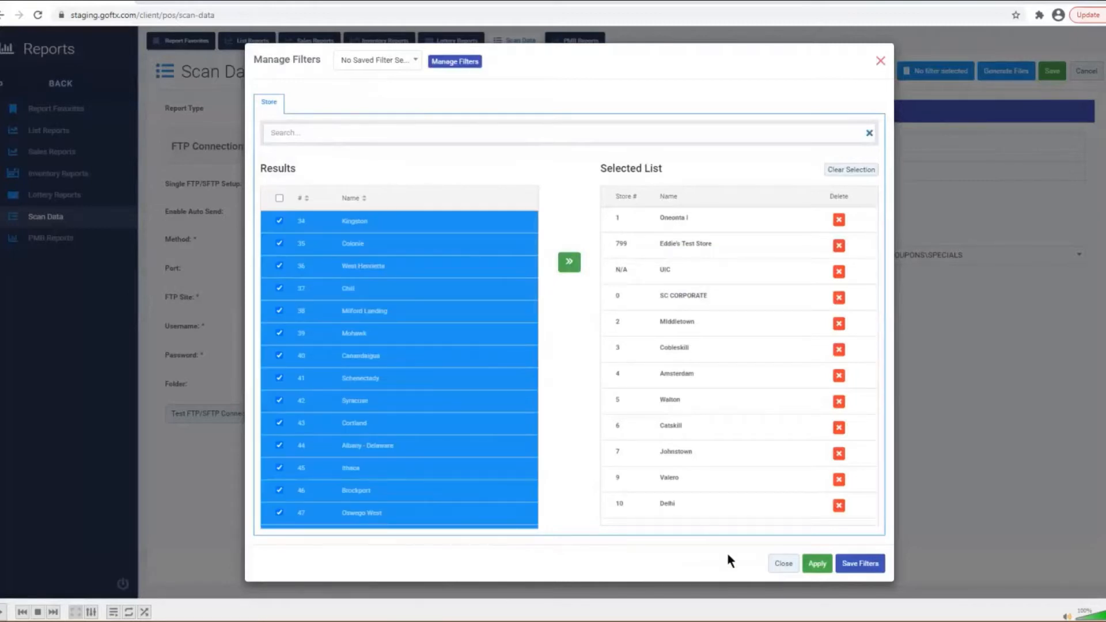
pyautogui.click(816, 563)
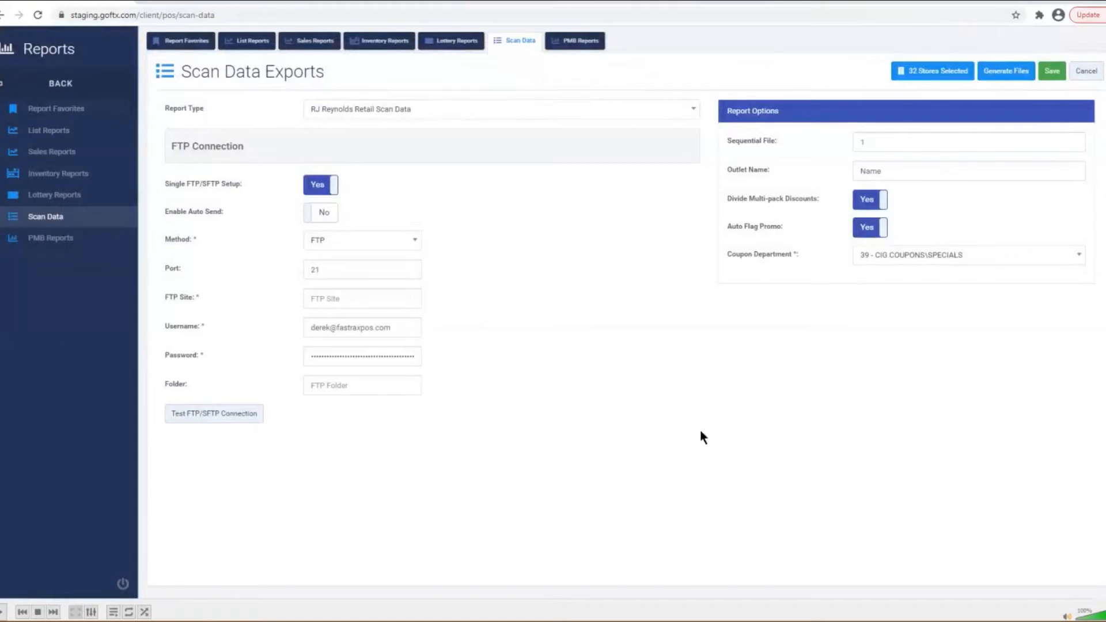
# - Start generating scan data files for the range 03/29/2021 to 04/04/2021
pyautogui.click(1006, 70)
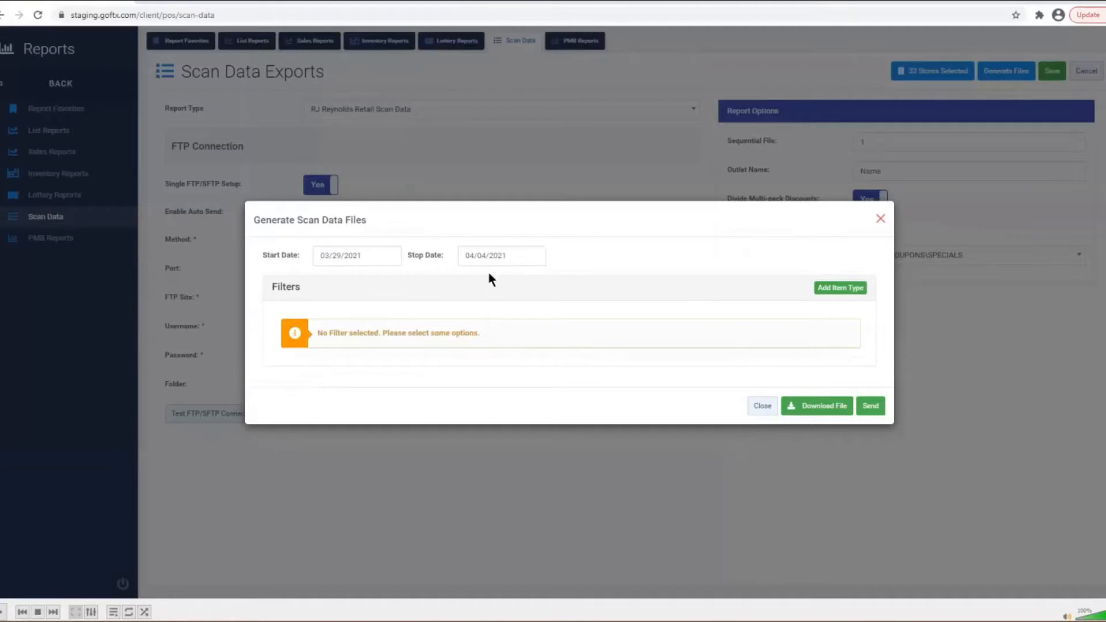
pyautogui.click(342, 253)
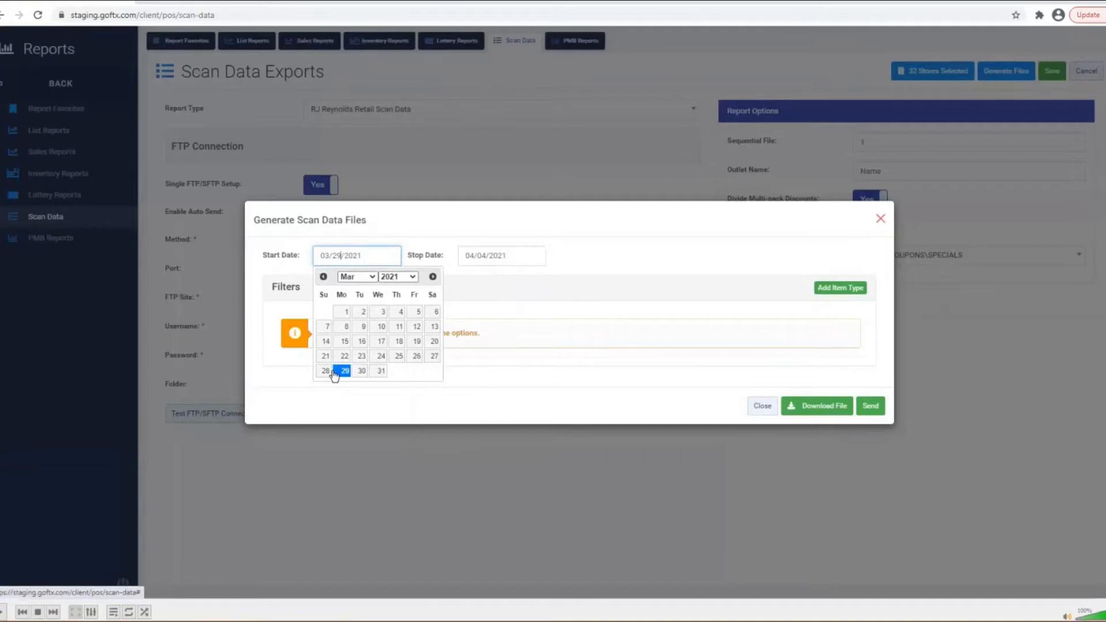
pyautogui.click(613, 249)
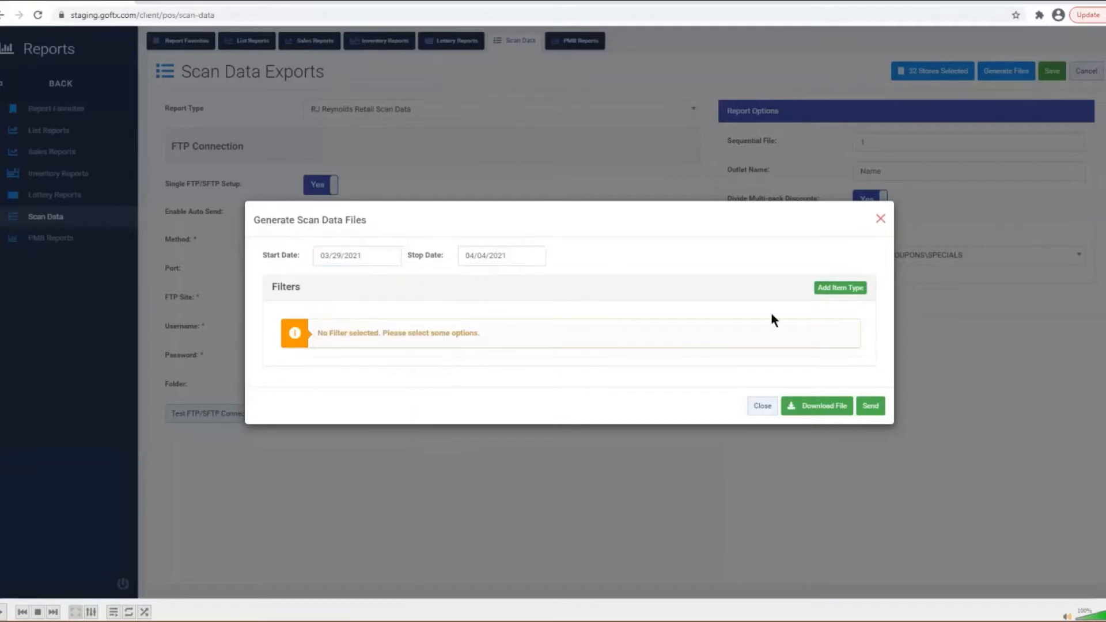
# - Add a Department item-type filter to the scan data file generation
pyautogui.click(829, 291)
pyautogui.click(558, 323)
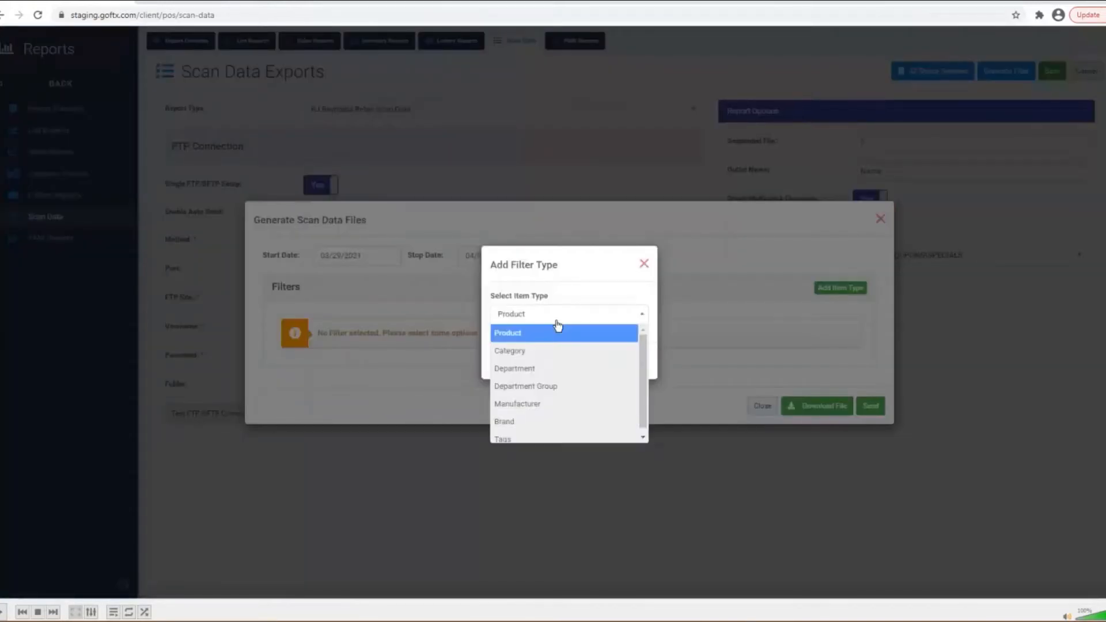
pyautogui.click(547, 369)
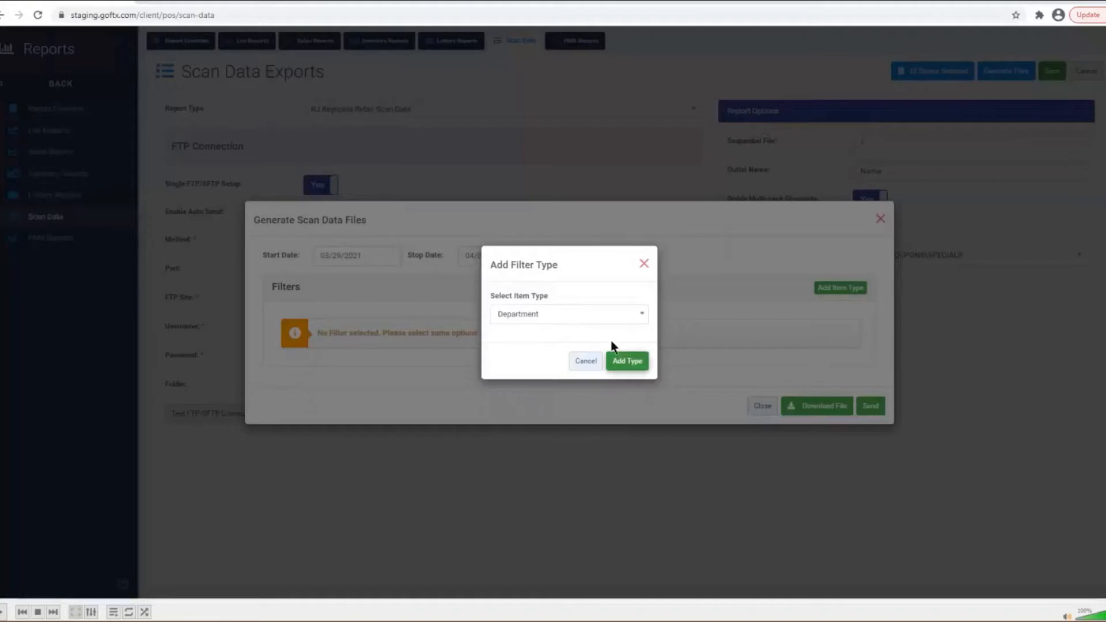
pyautogui.click(624, 361)
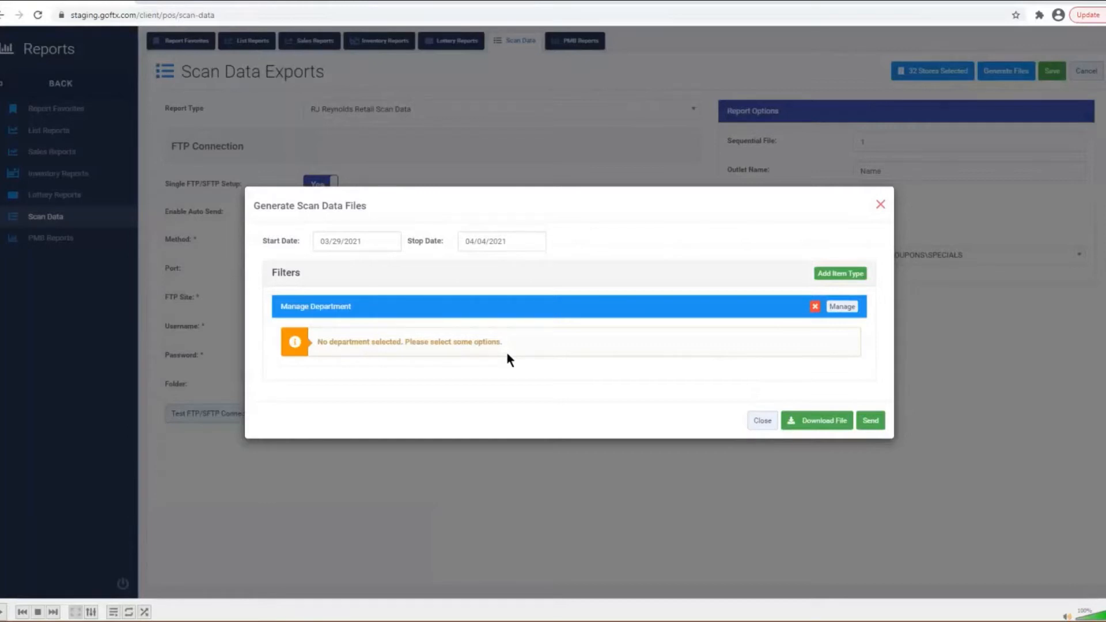
# - Include departments 21 - PIPES, 23 - DOMESTIC CIGARS LTL & LG and 24 - GENERAL MERCHANDISE - TAXABLE
pyautogui.click(849, 308)
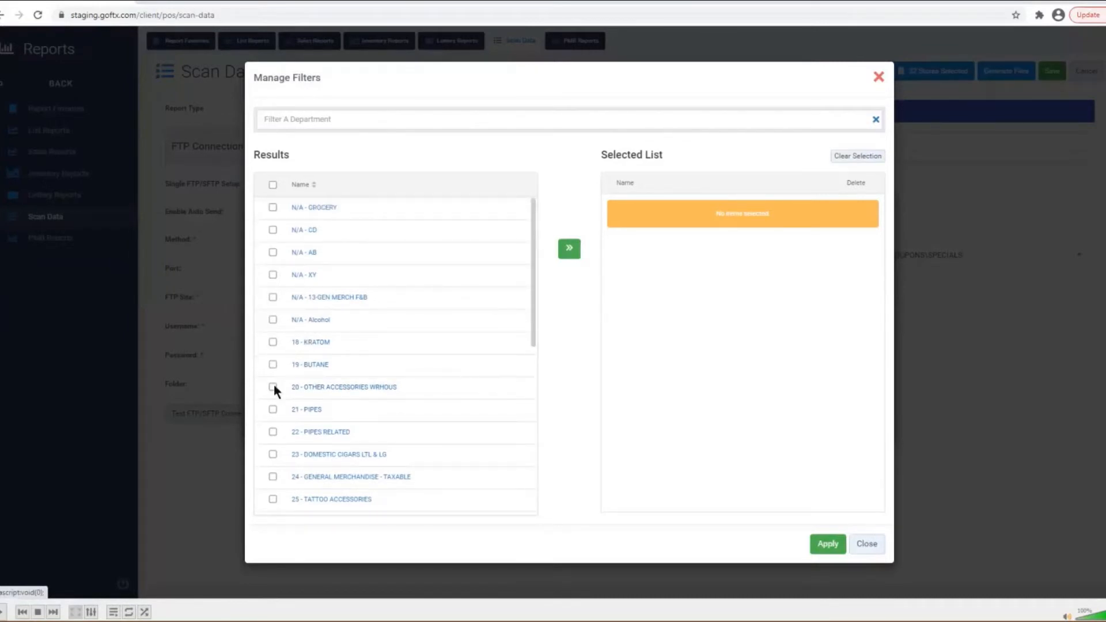
pyautogui.click(273, 409)
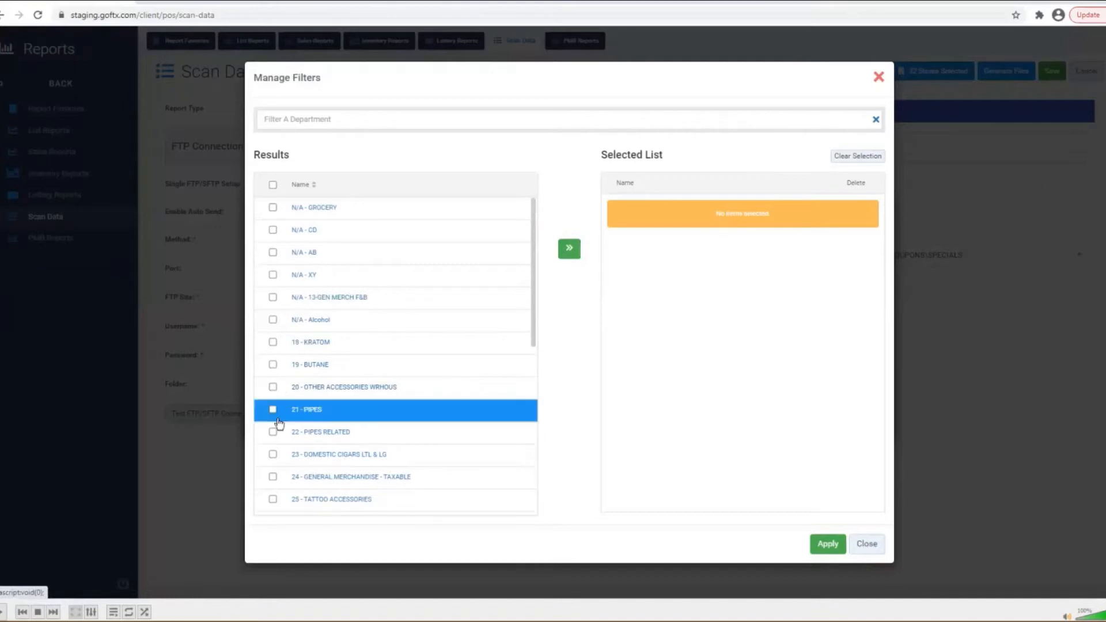
pyautogui.click(271, 478)
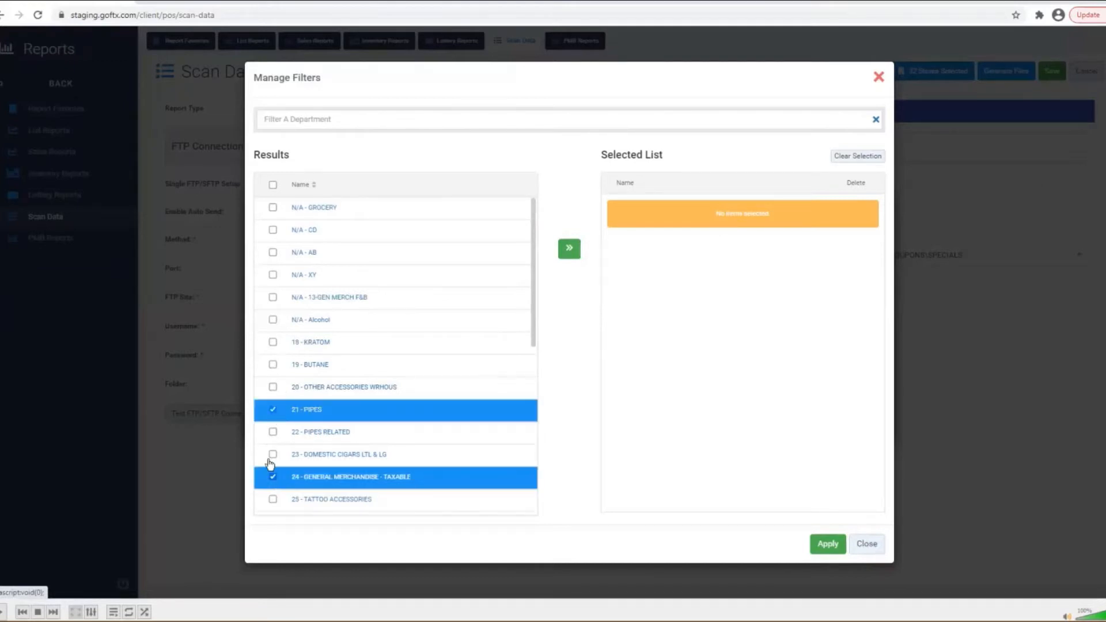
pyautogui.click(273, 454)
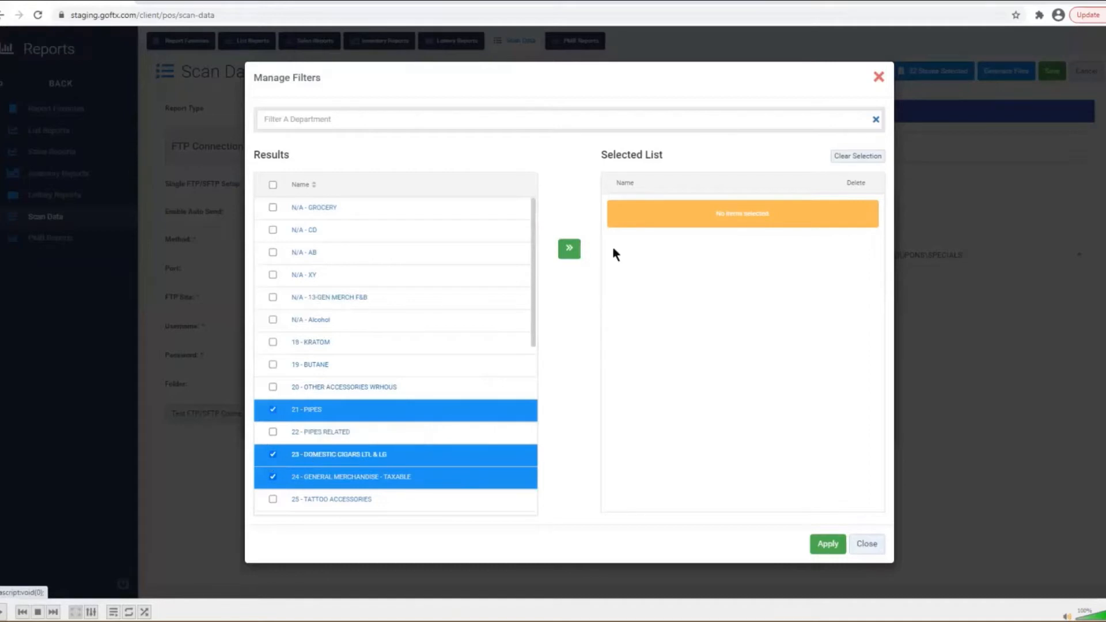
pyautogui.click(569, 248)
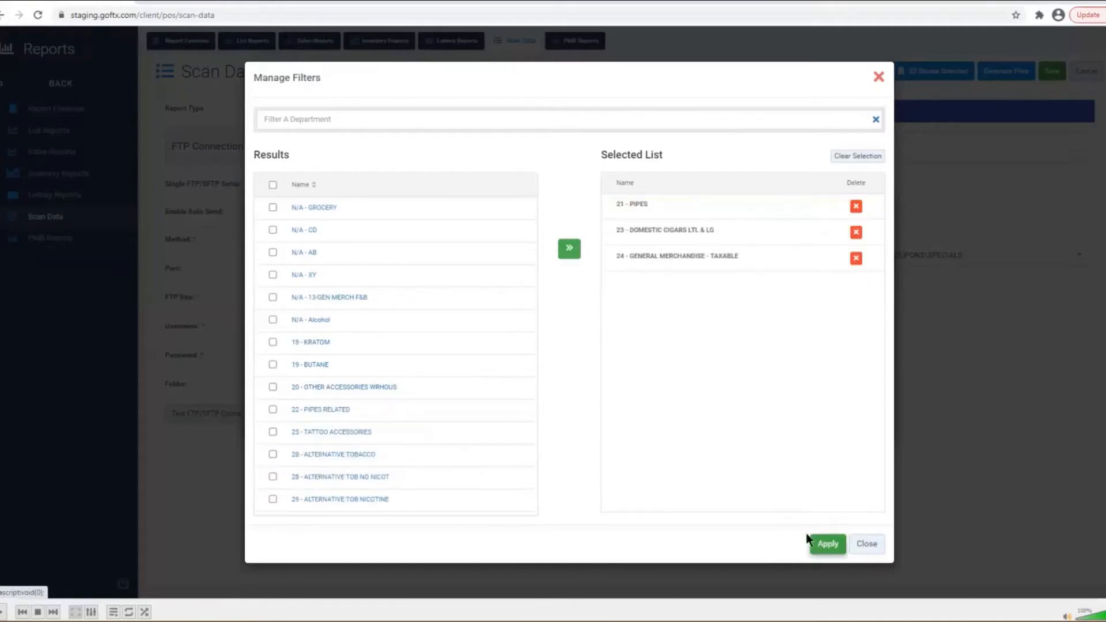
pyautogui.click(833, 548)
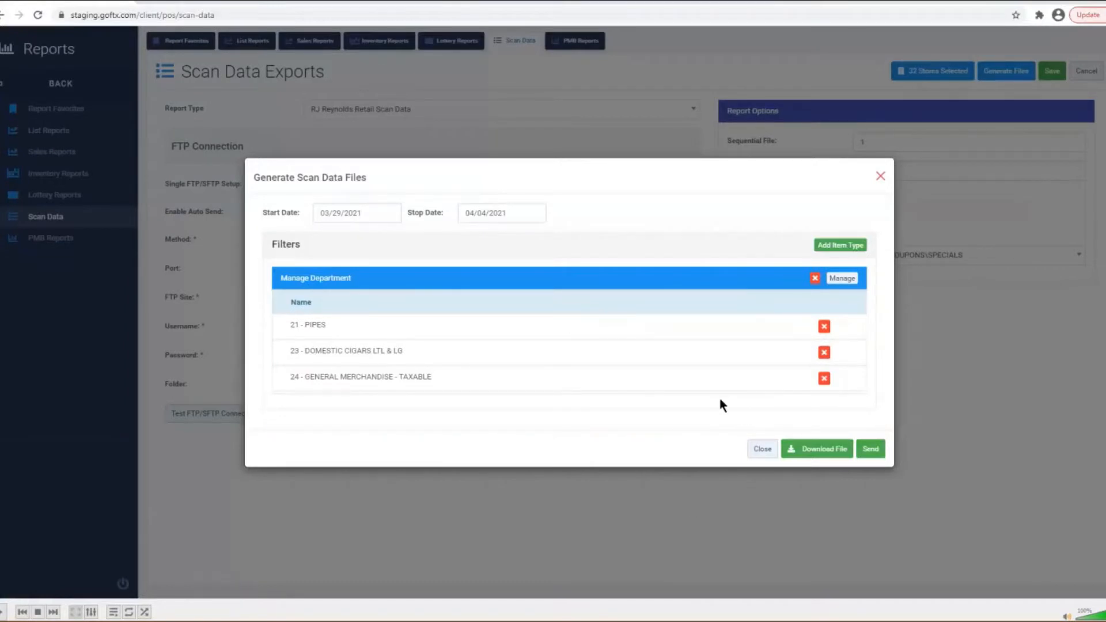
# - Download the department-filtered scan data file and close the Generate Scan Data Files dialog
pyautogui.click(829, 454)
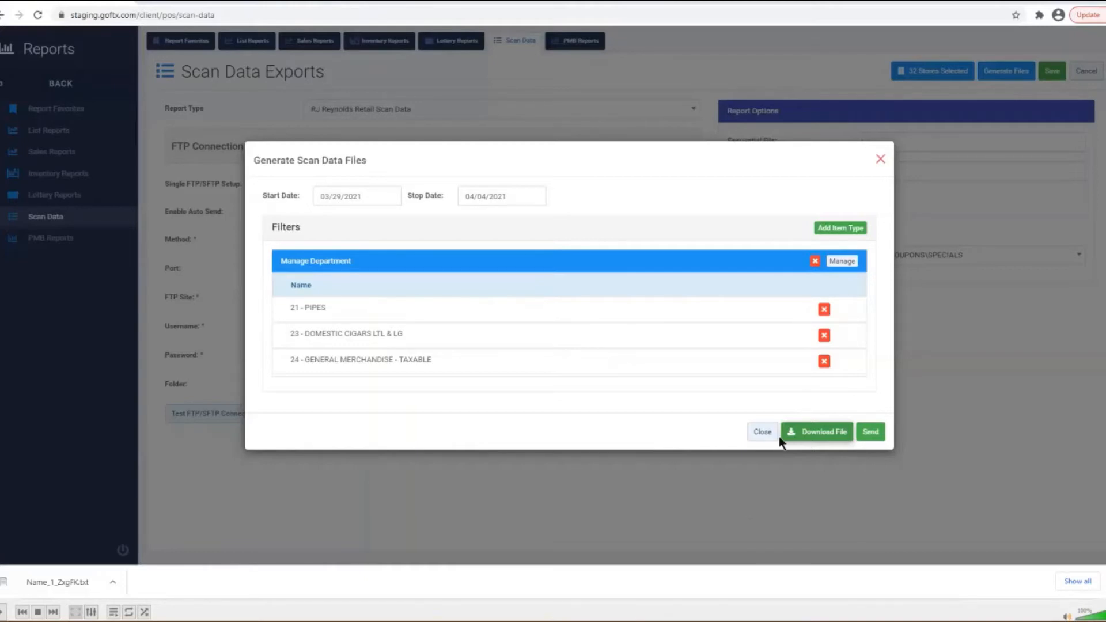
pyautogui.click(761, 432)
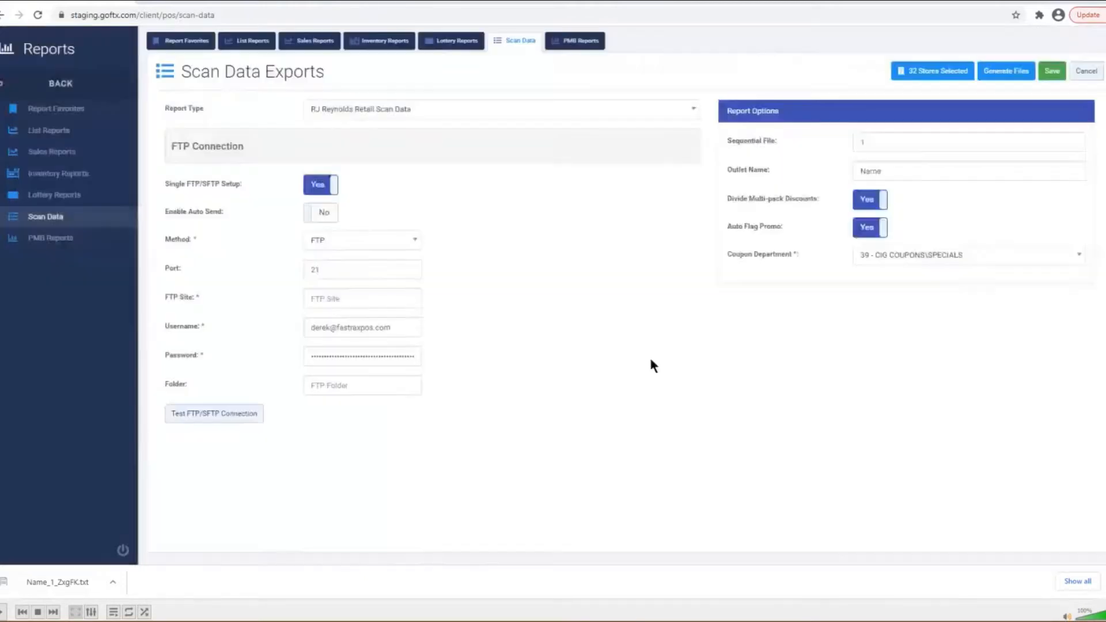
# - Change the report type to ITG Retail Scan Data, then to PM/UST Retail Scan Data
pyautogui.click(427, 113)
pyautogui.click(406, 185)
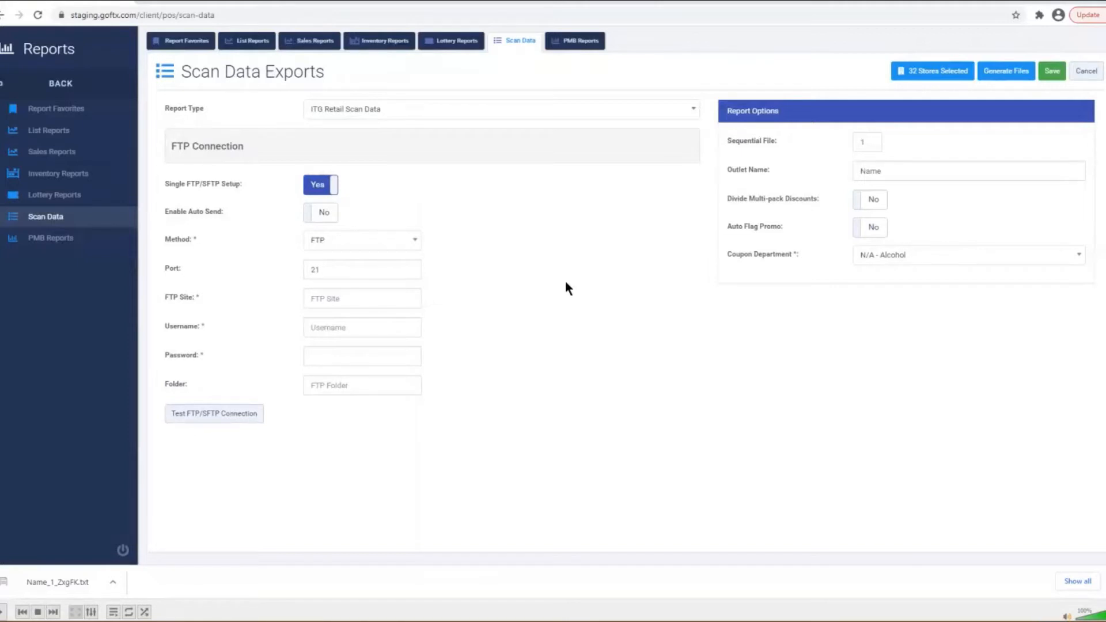
pyautogui.click(478, 109)
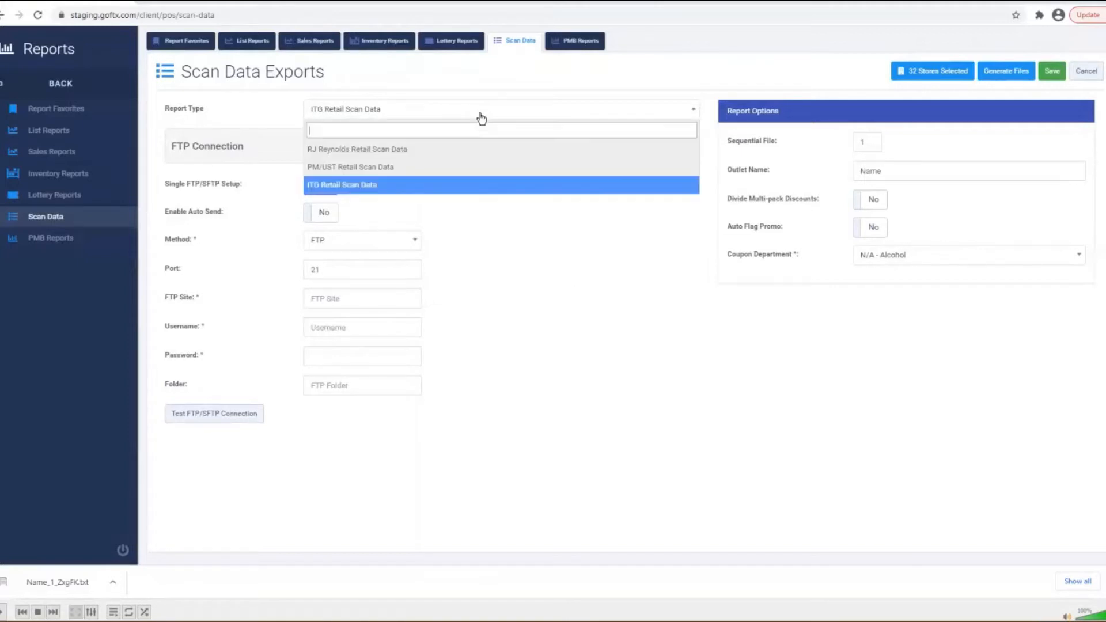
pyautogui.click(422, 167)
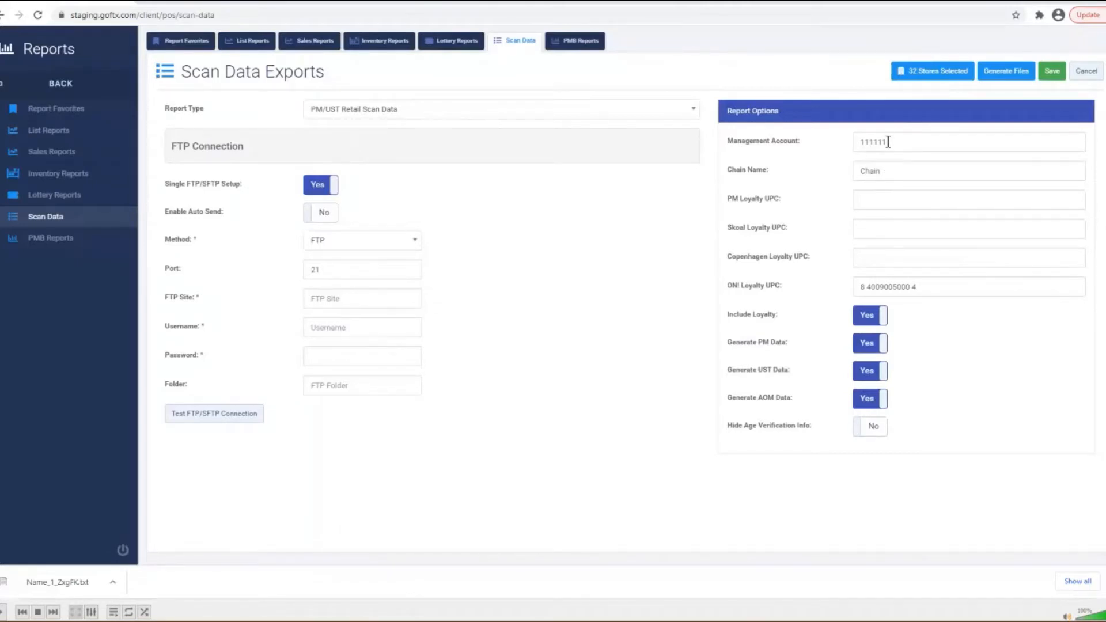
pyautogui.moveTo(906, 141); pyautogui.dragTo(839, 148)
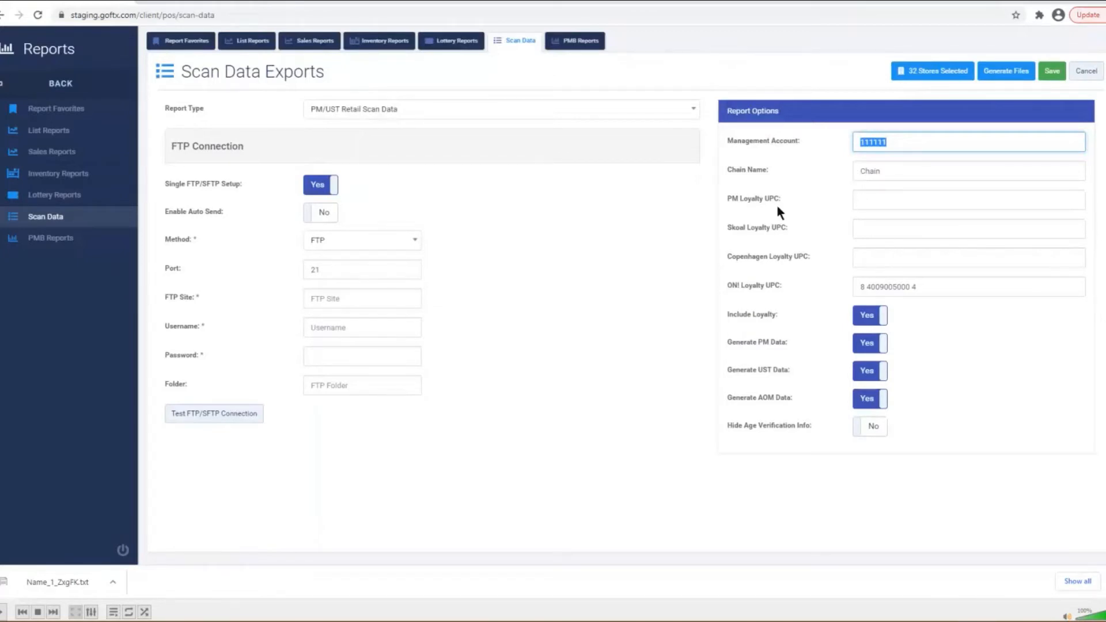
pyautogui.click(866, 228)
pyautogui.click(884, 266)
pyautogui.click(909, 290)
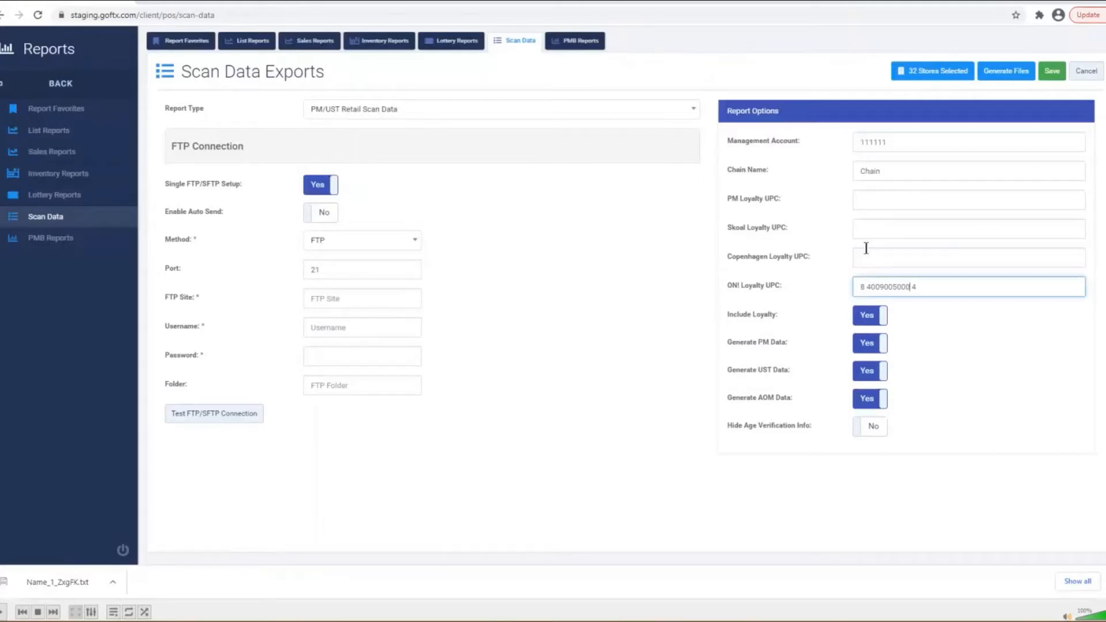
pyautogui.click(864, 254)
pyautogui.click(866, 236)
# - Go to the PM Loyalty UPC field in the PM/UST Retail Scan Data export settings
pyautogui.click(866, 206)
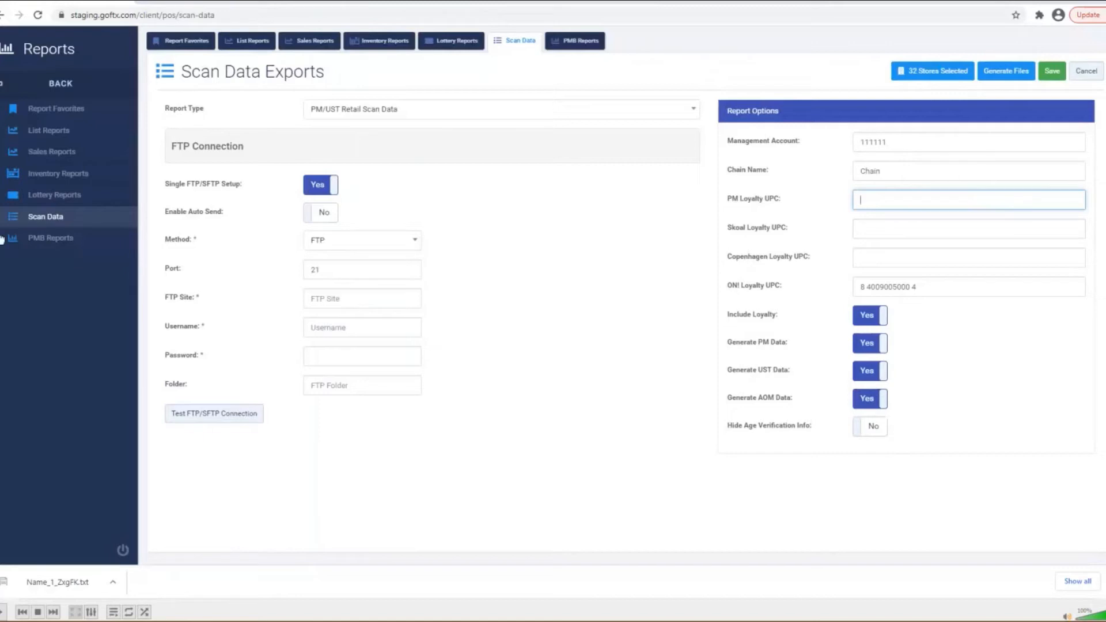
# - Go to Maintenance > Locations, browse the store list, and start a new location
pyautogui.click(24, 95)
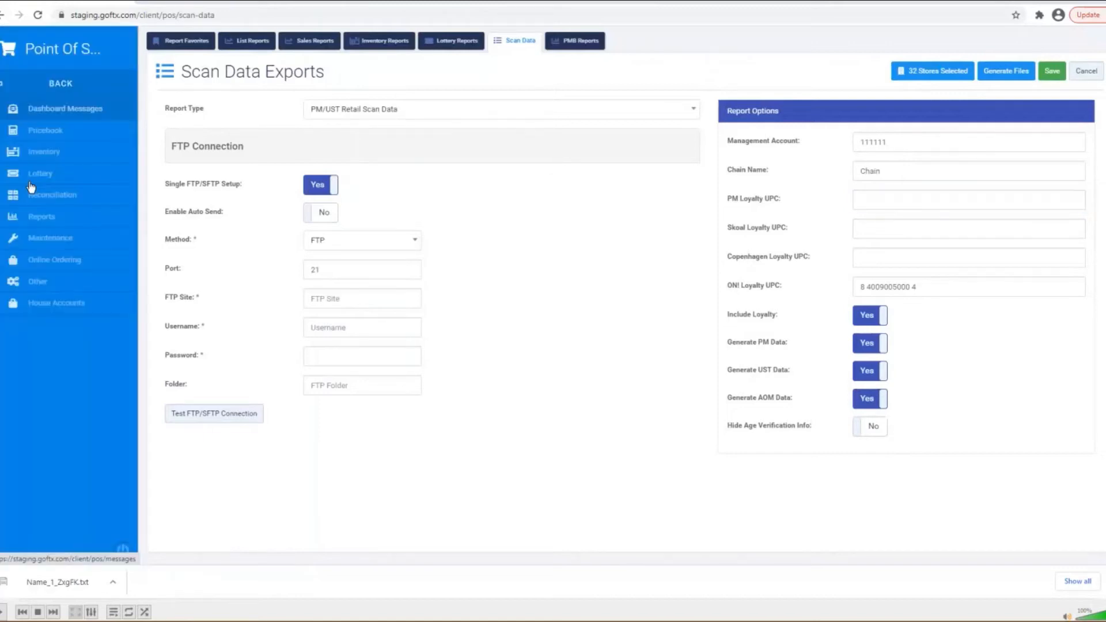
pyautogui.click(46, 236)
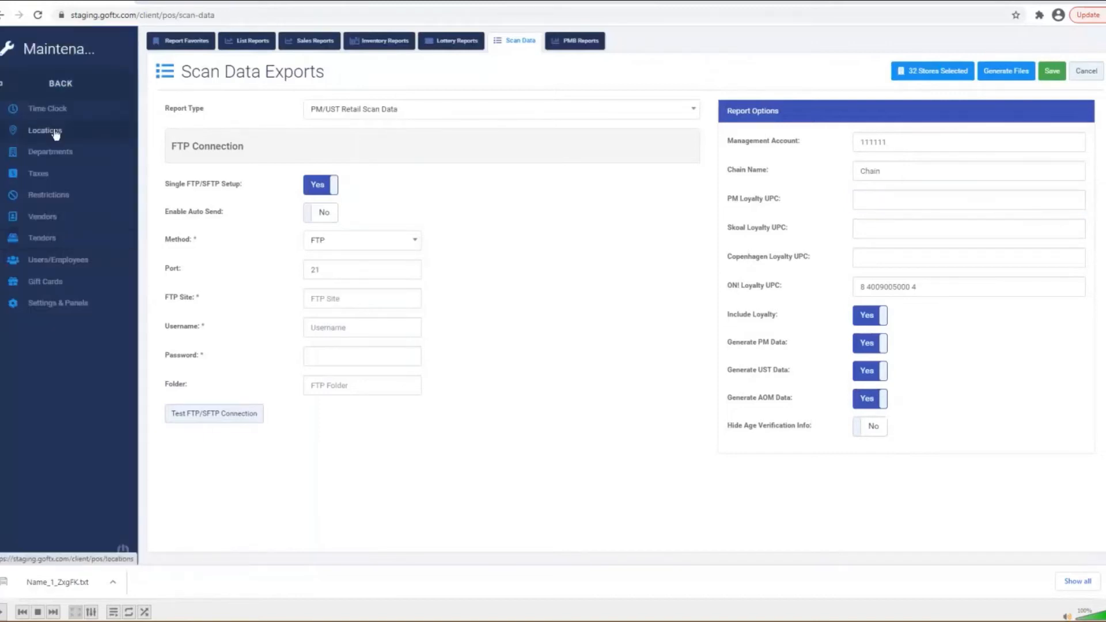
pyautogui.click(45, 130)
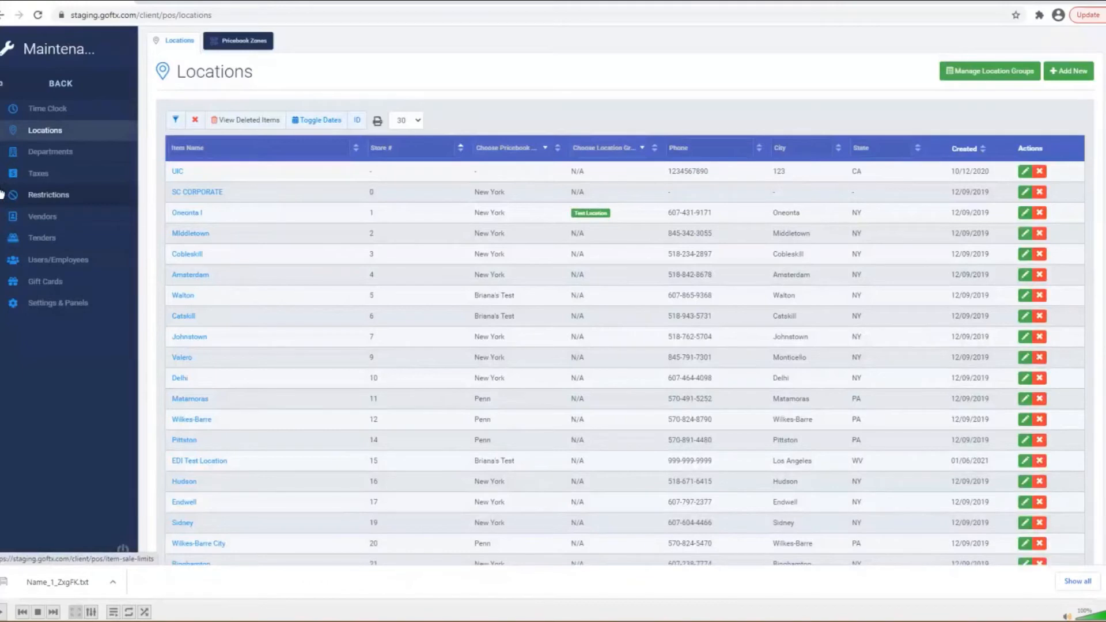
pyautogui.scroll(-1, 207, 270)
pyautogui.scroll(-5, 210, 282)
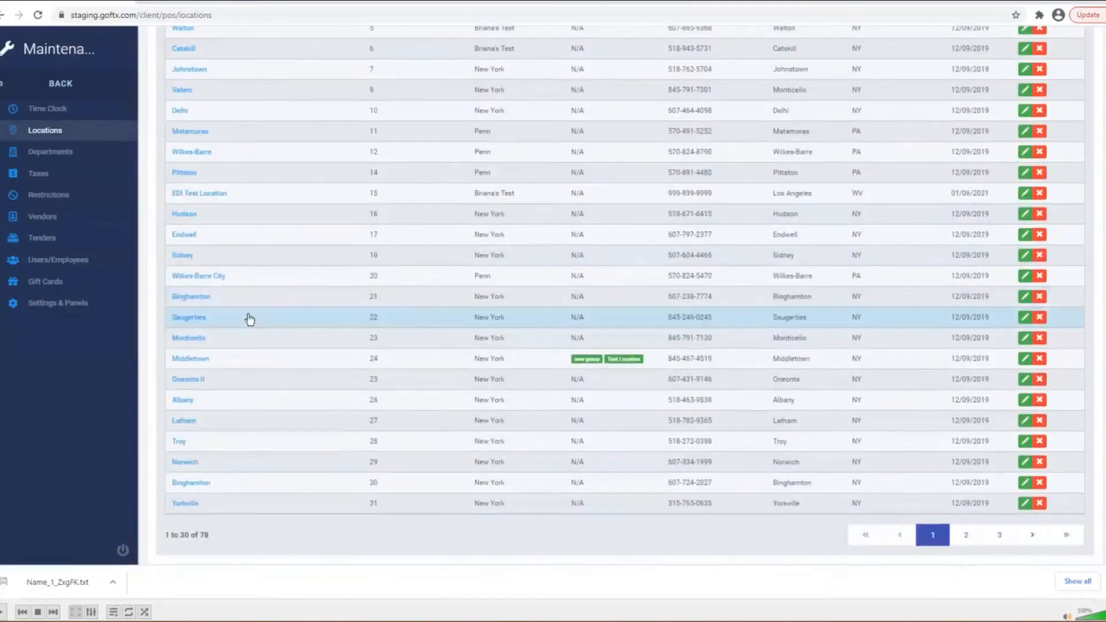
pyautogui.scroll(6, 247, 316)
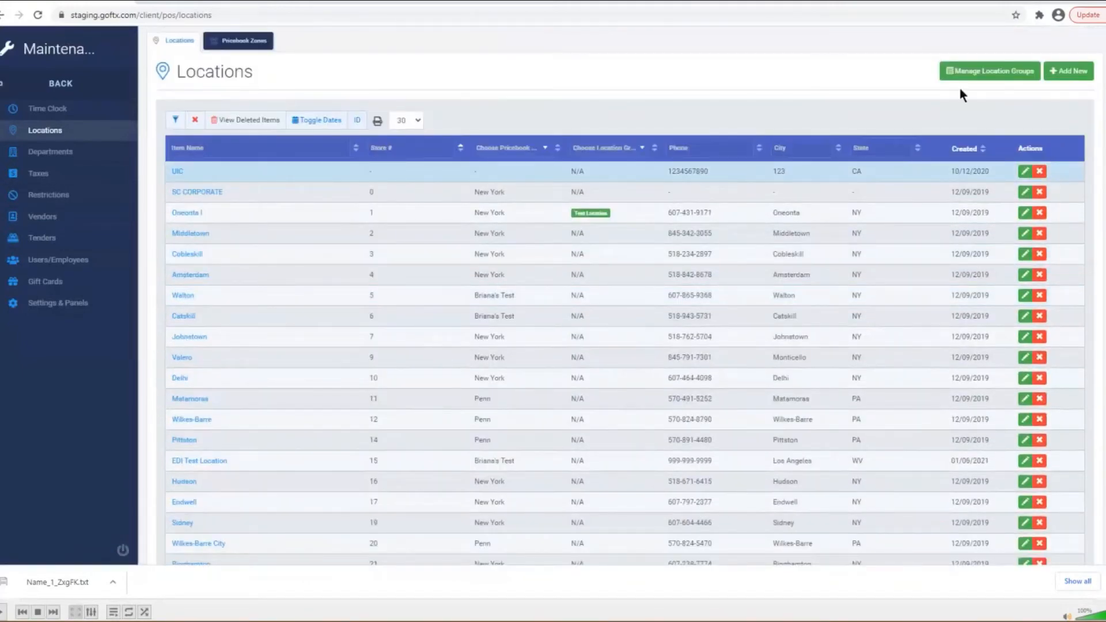
pyautogui.click(1065, 74)
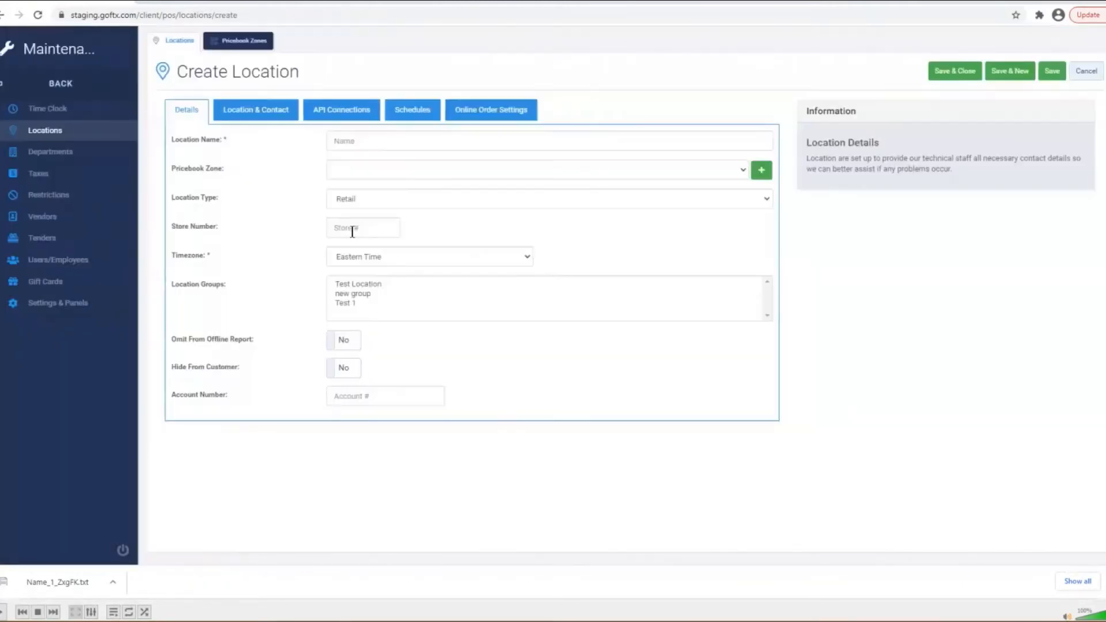
# - Name the new Retail location, set store number 985 and Central Time, and show Location & Contact
pyautogui.click(355, 149)
pyautogui.write('Briana')
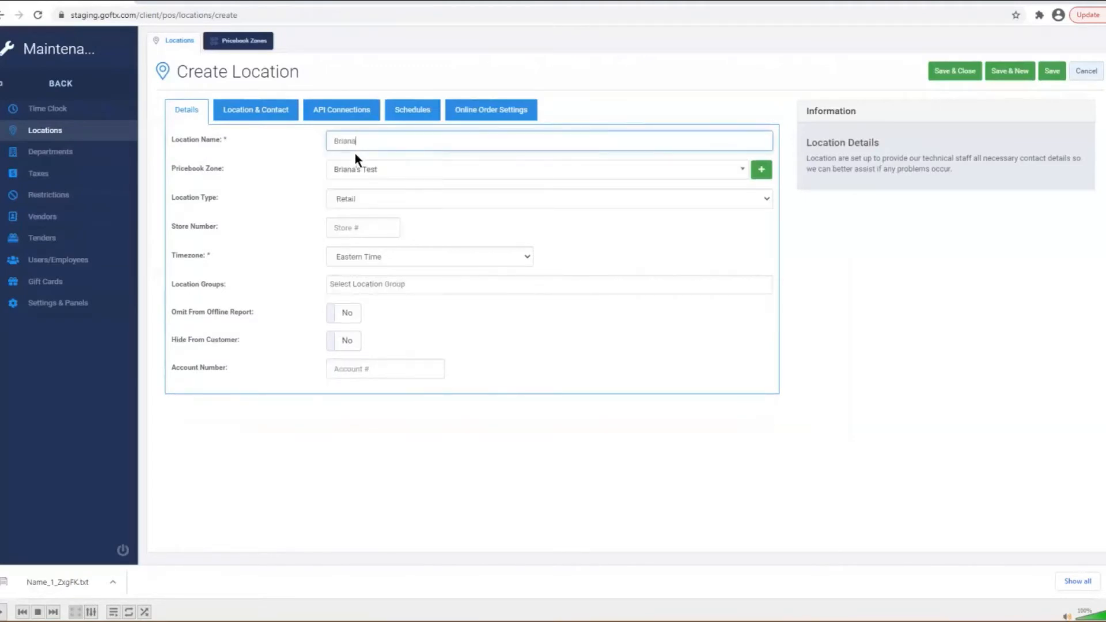
pyautogui.write("'s Test")
pyautogui.click(345, 202)
pyautogui.click(345, 213)
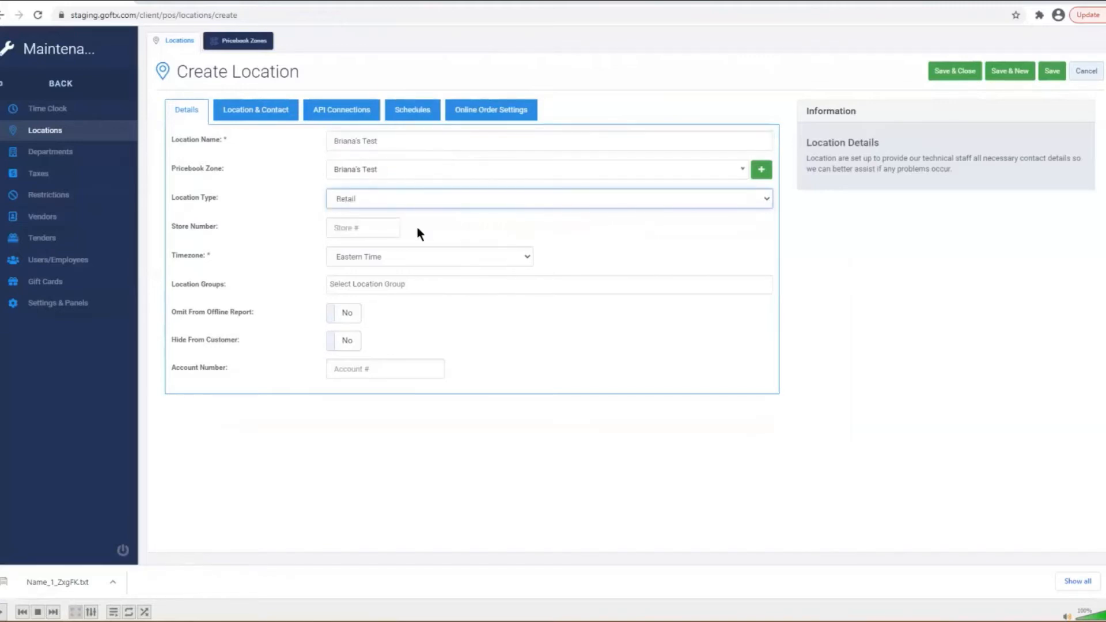
pyautogui.click(360, 230)
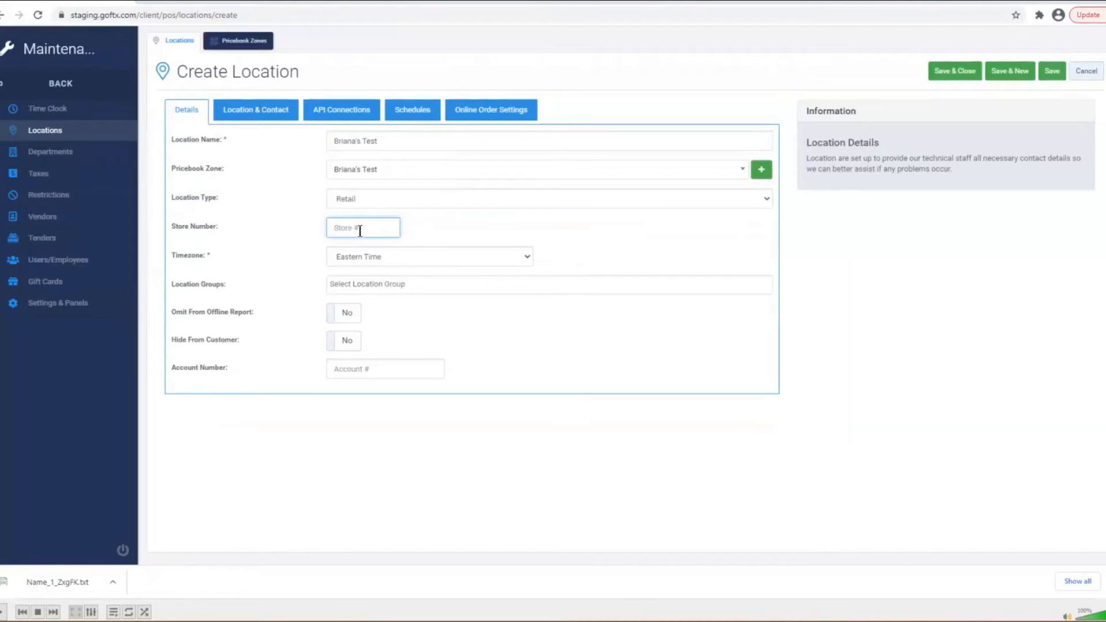
pyautogui.write('985')
pyautogui.click(424, 268)
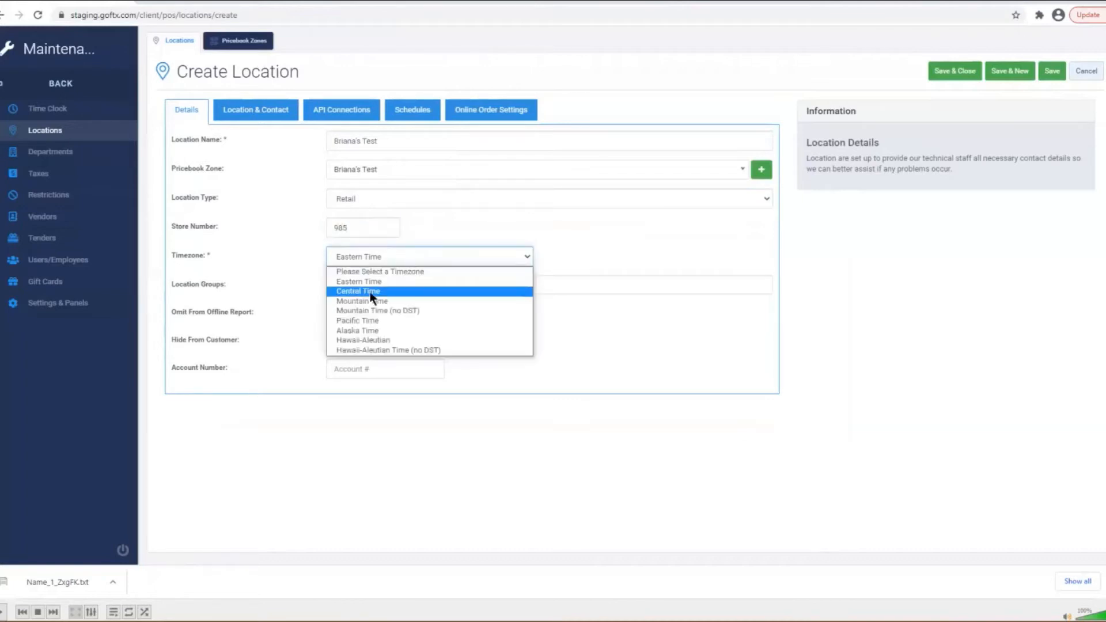
pyautogui.click(429, 288)
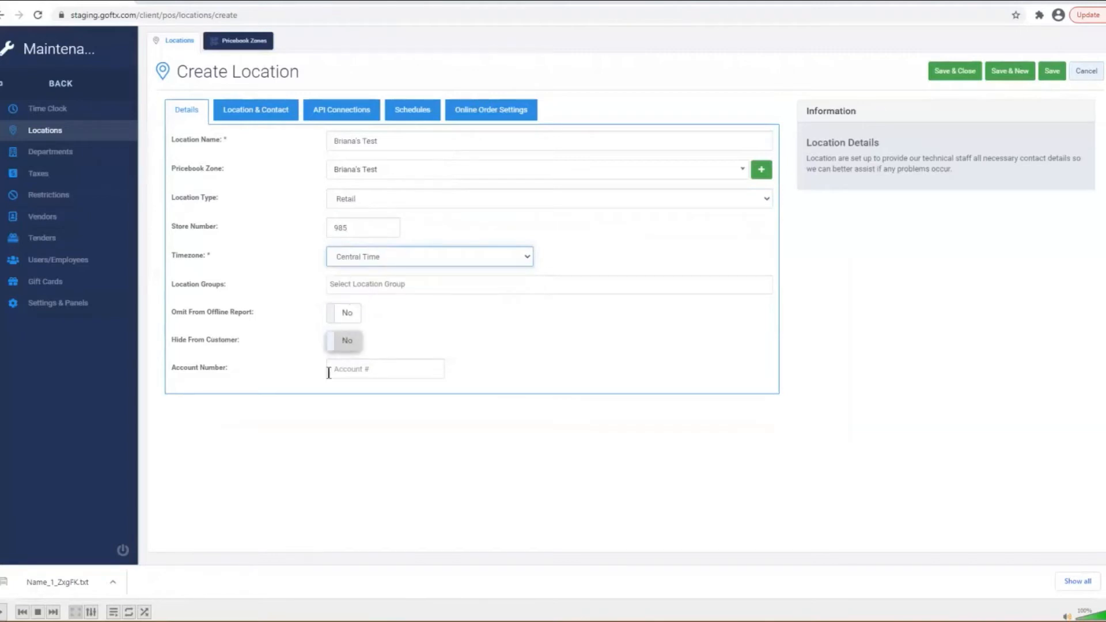
pyautogui.click(259, 122)
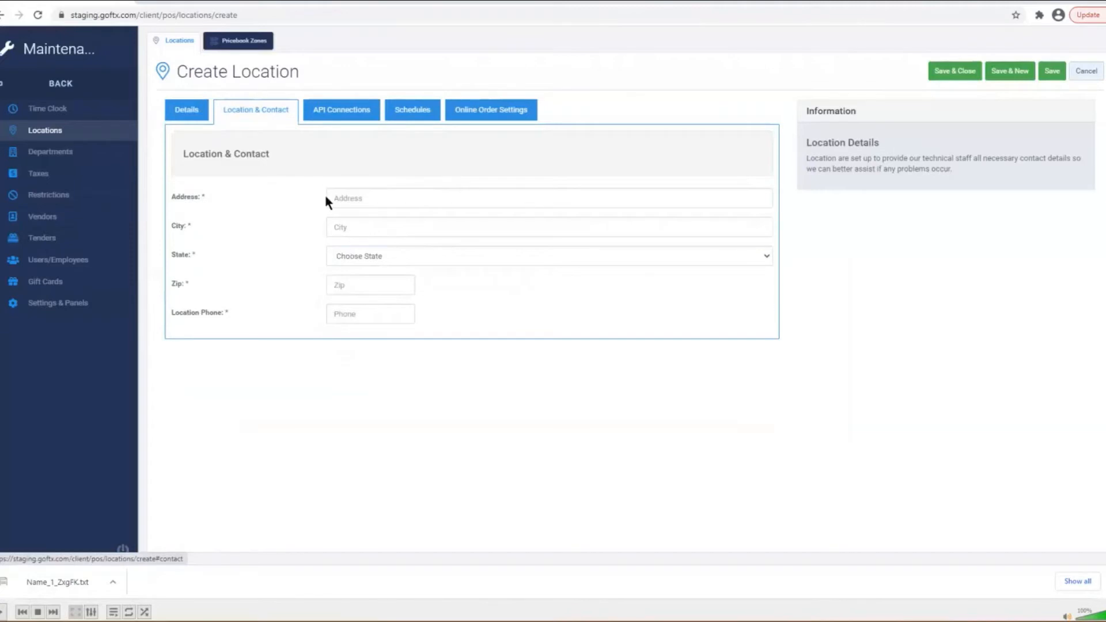
# - Fill in the new location's street address, city, state, zip code and phone number
pyautogui.click(346, 200)
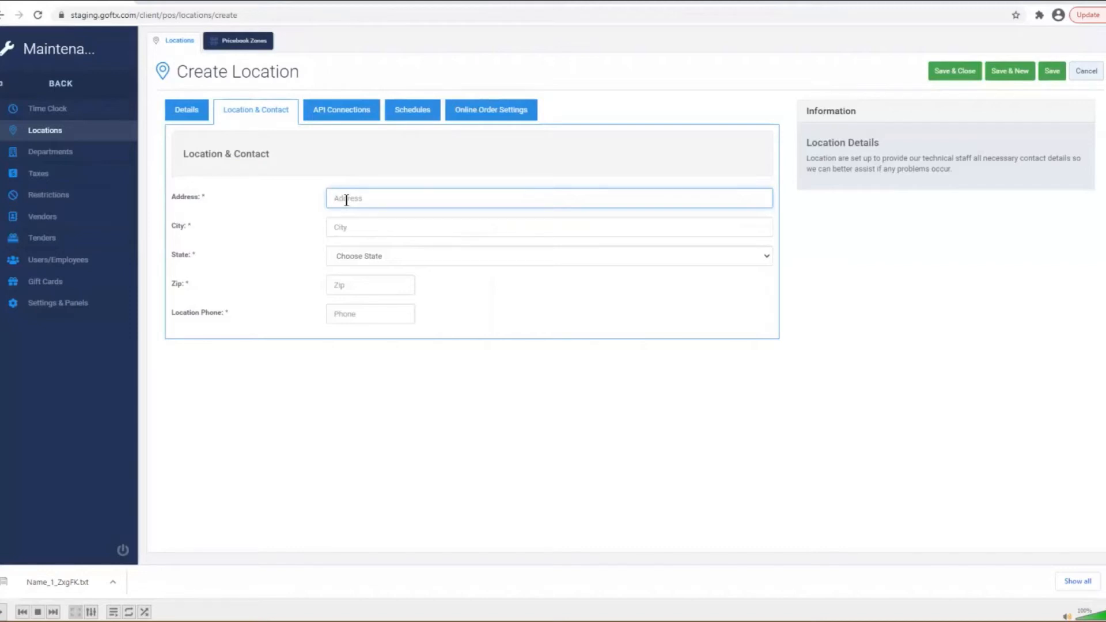
pyautogui.press('Tab')
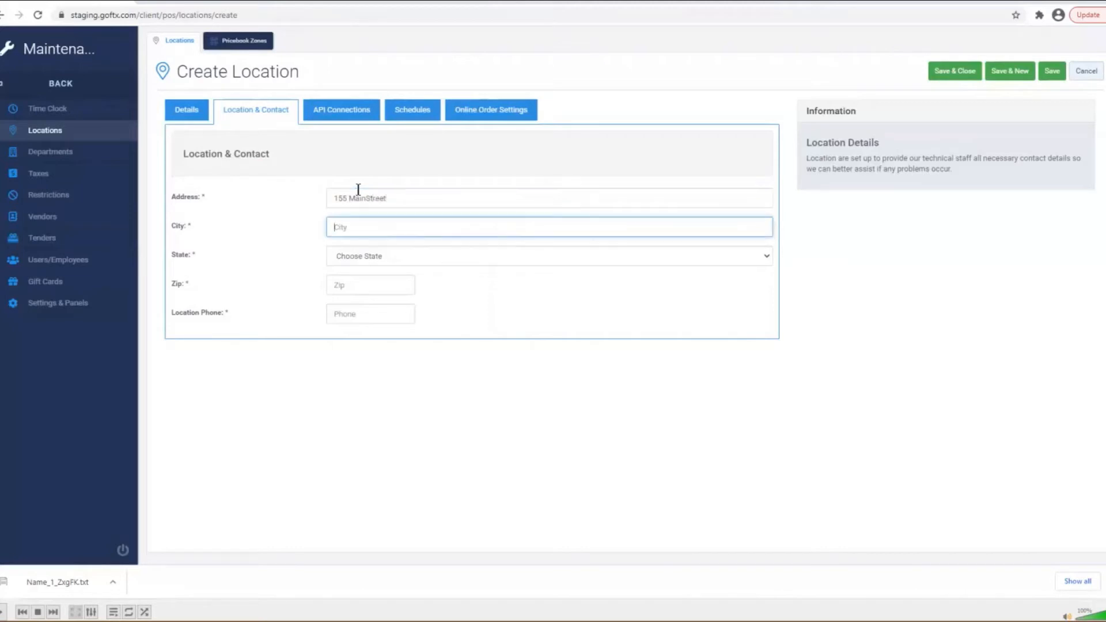
pyautogui.press('Tab')
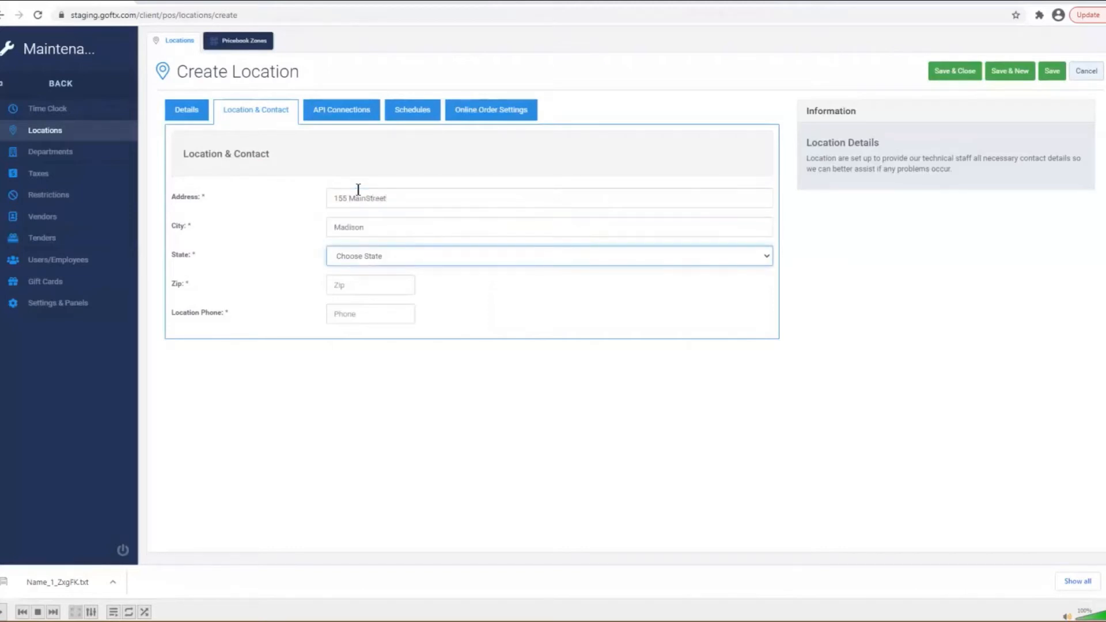
pyautogui.press('Down')
pyautogui.press('Tab')
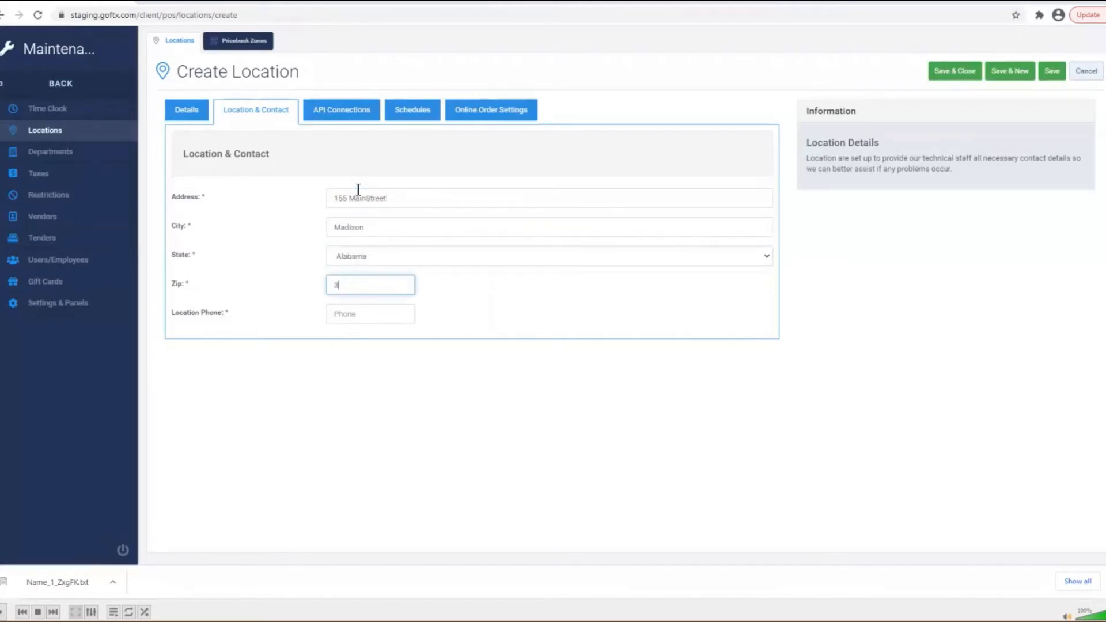
pyautogui.click(376, 311)
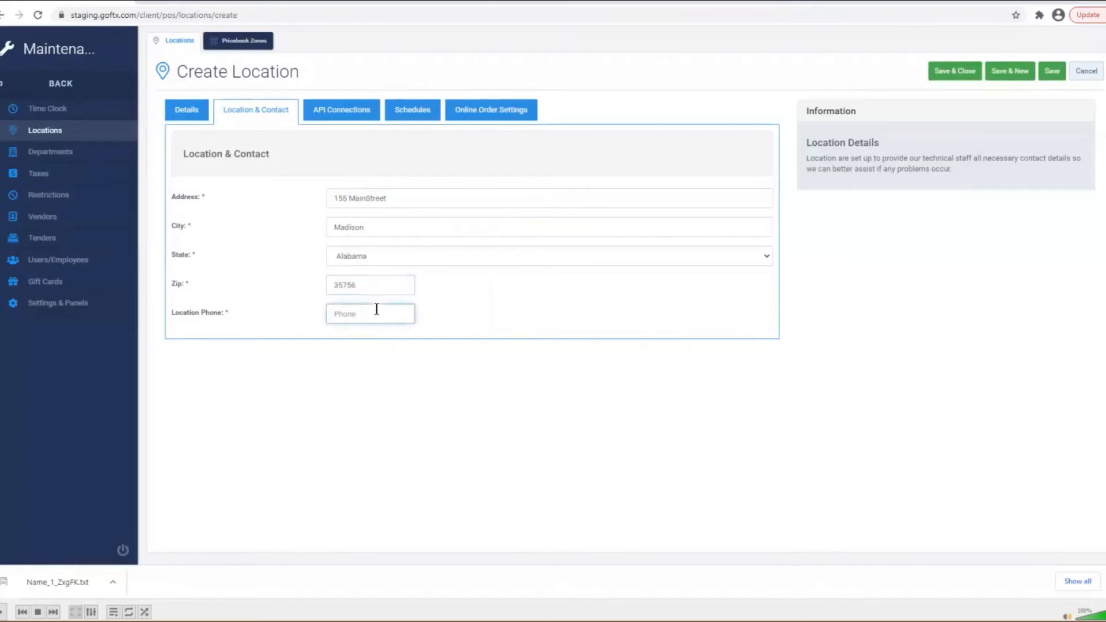
pyautogui.write('555-555-5551')
# - Save the location with Standard Tax as its tax rate
pyautogui.click(1053, 71)
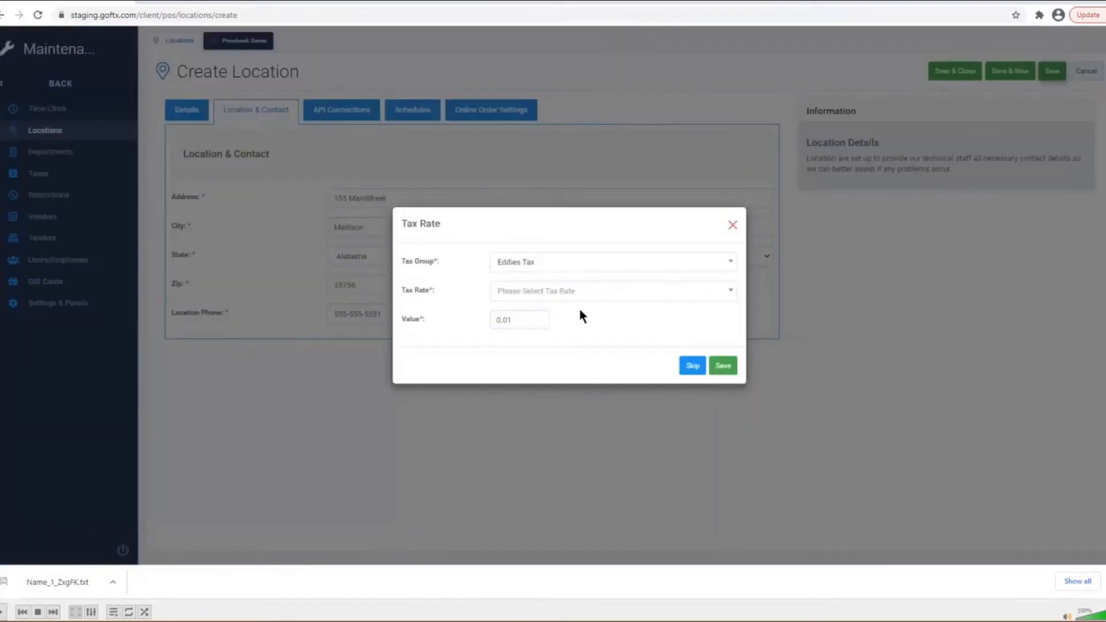
pyautogui.click(563, 292)
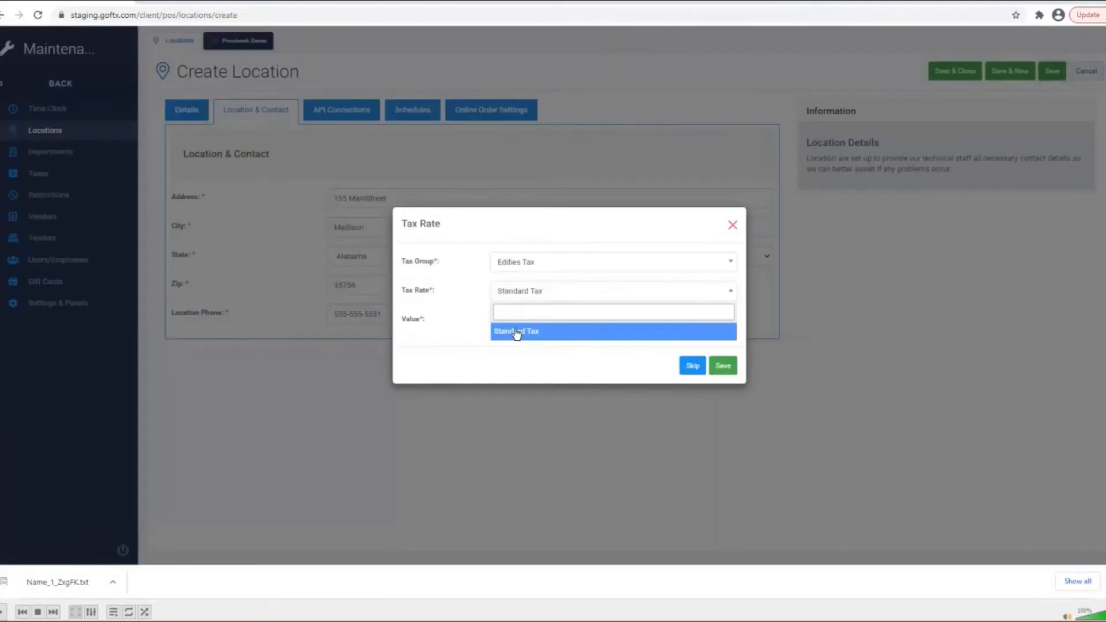
pyautogui.click(519, 329)
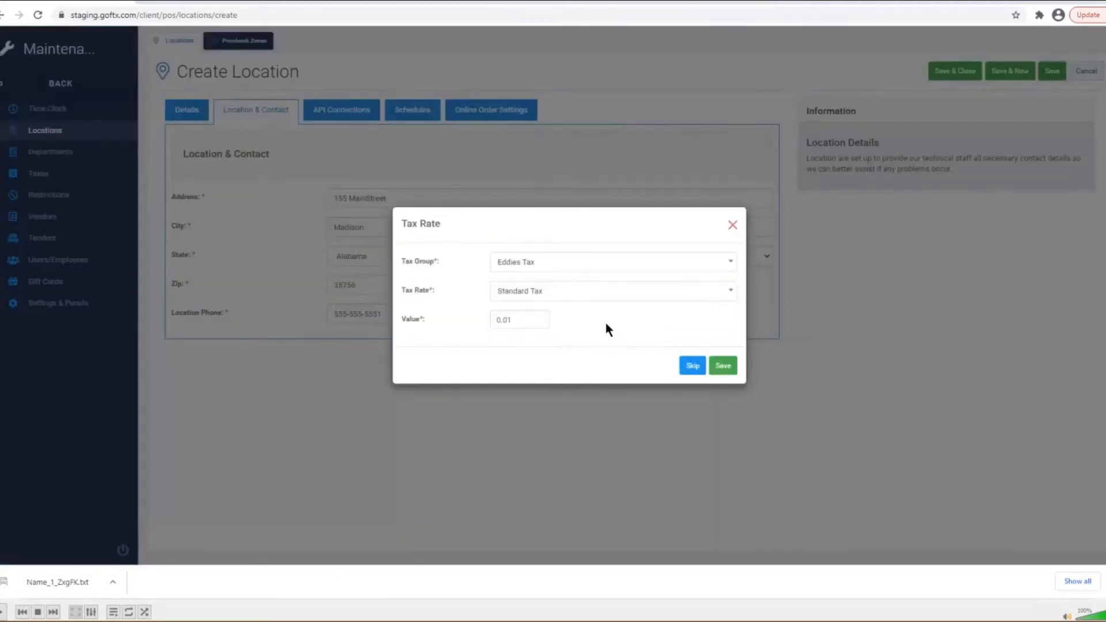
pyautogui.click(720, 367)
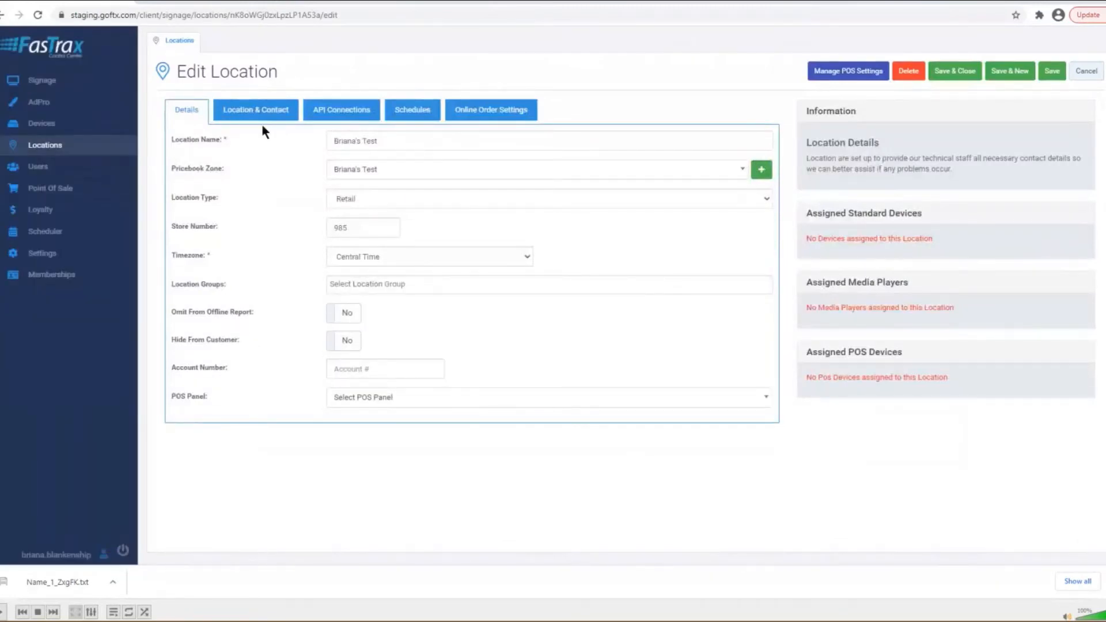
# - View the saved store 985 location's address and contact details
pyautogui.click(242, 114)
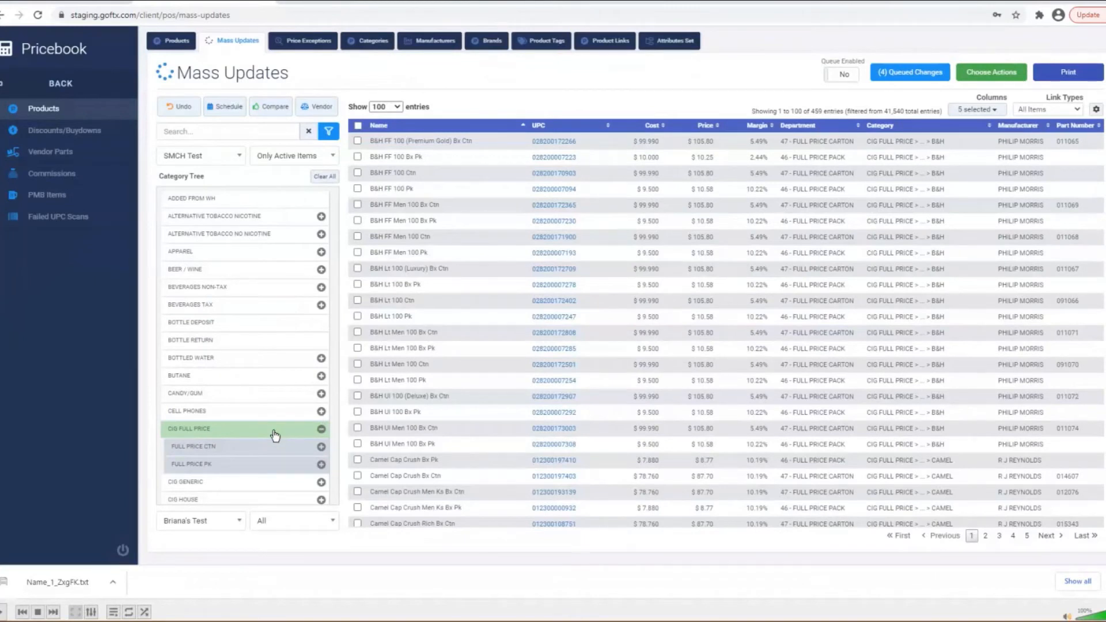
# - Filter to FULL PRICE CTN, show 250 rows per page, and select all 231 products
pyautogui.click(249, 449)
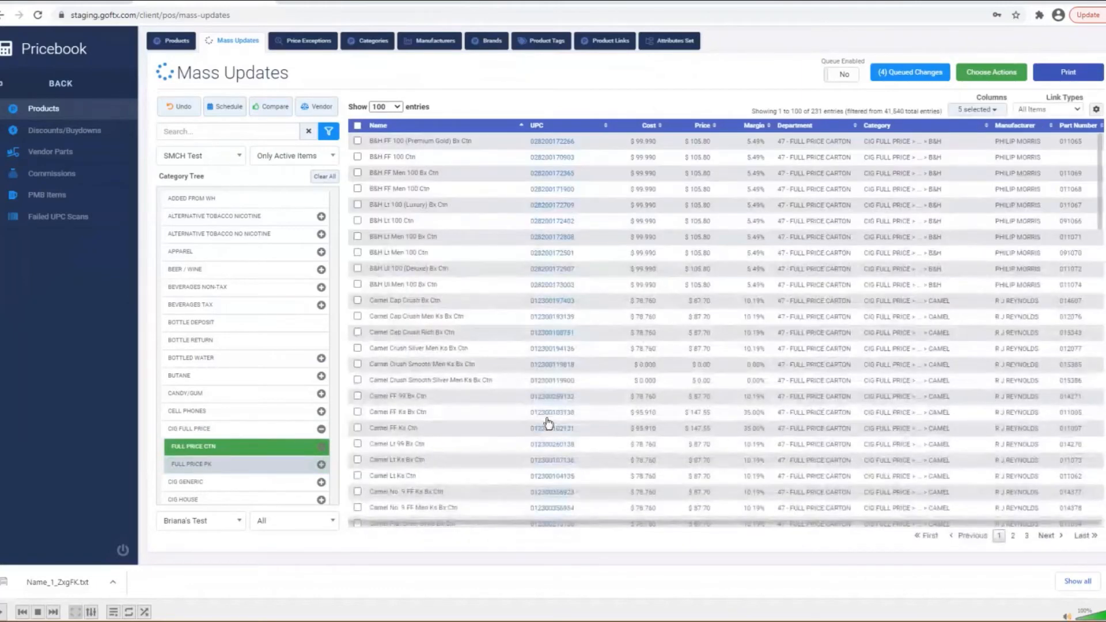
pyautogui.moveTo(282, 452); pyautogui.dragTo(208, 453)
pyautogui.click(397, 107)
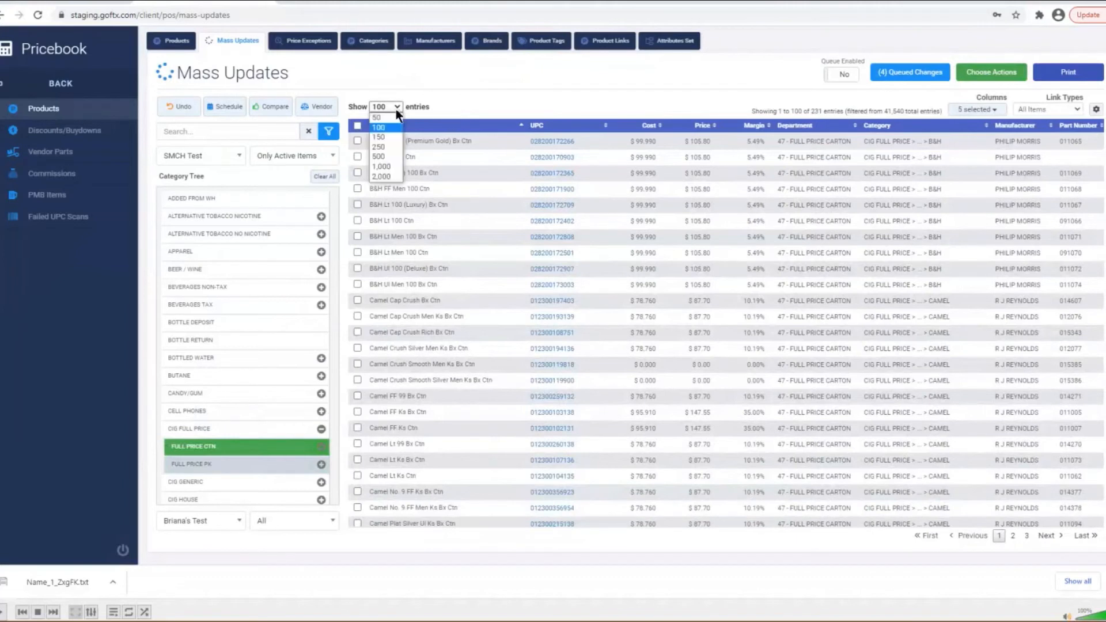
pyautogui.click(387, 148)
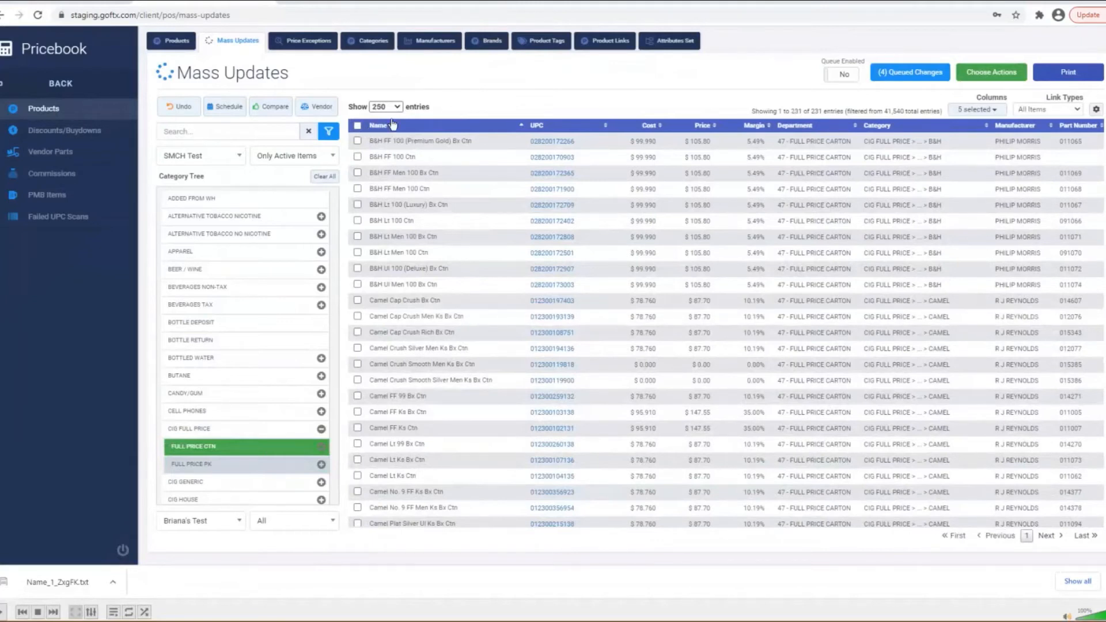
pyautogui.click(357, 126)
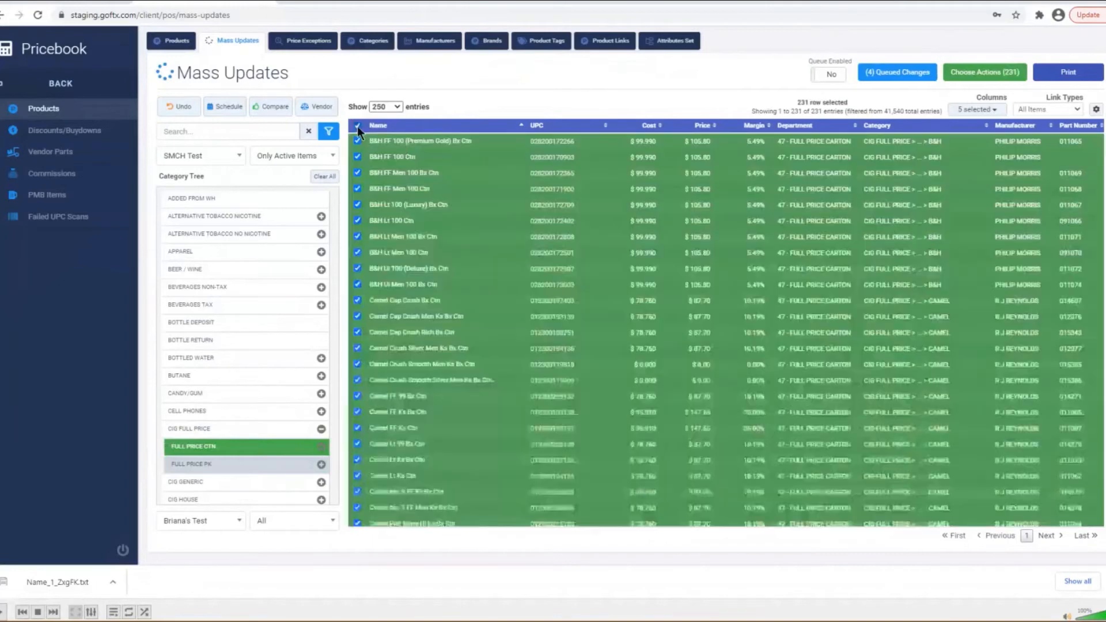
# - Set up a mass update action that changes the Unit of Measure field
pyautogui.click(998, 78)
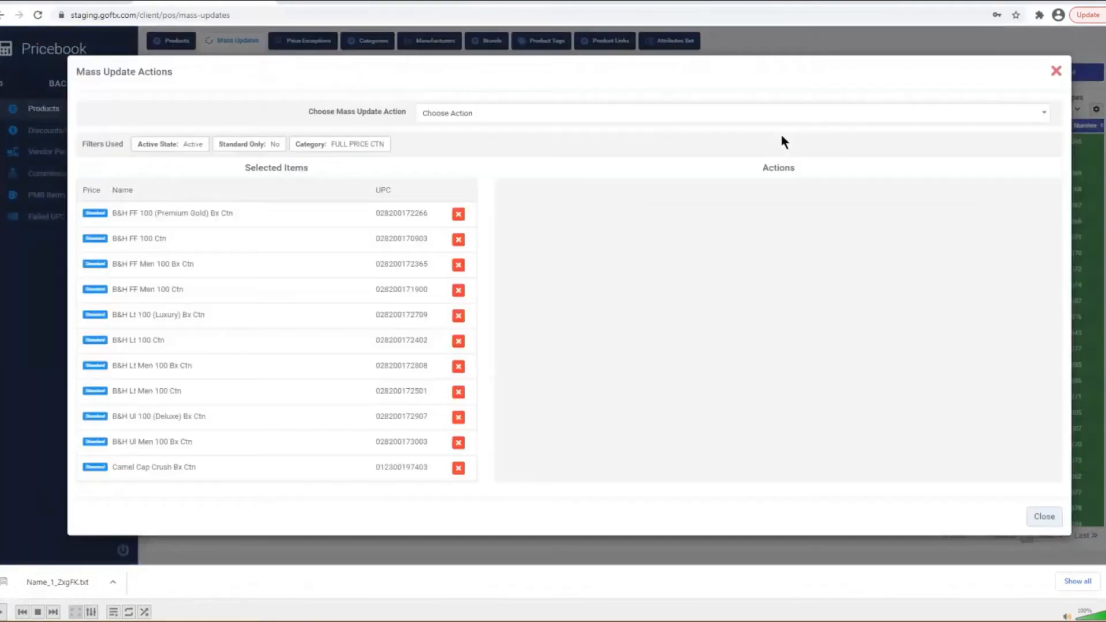
pyautogui.click(568, 116)
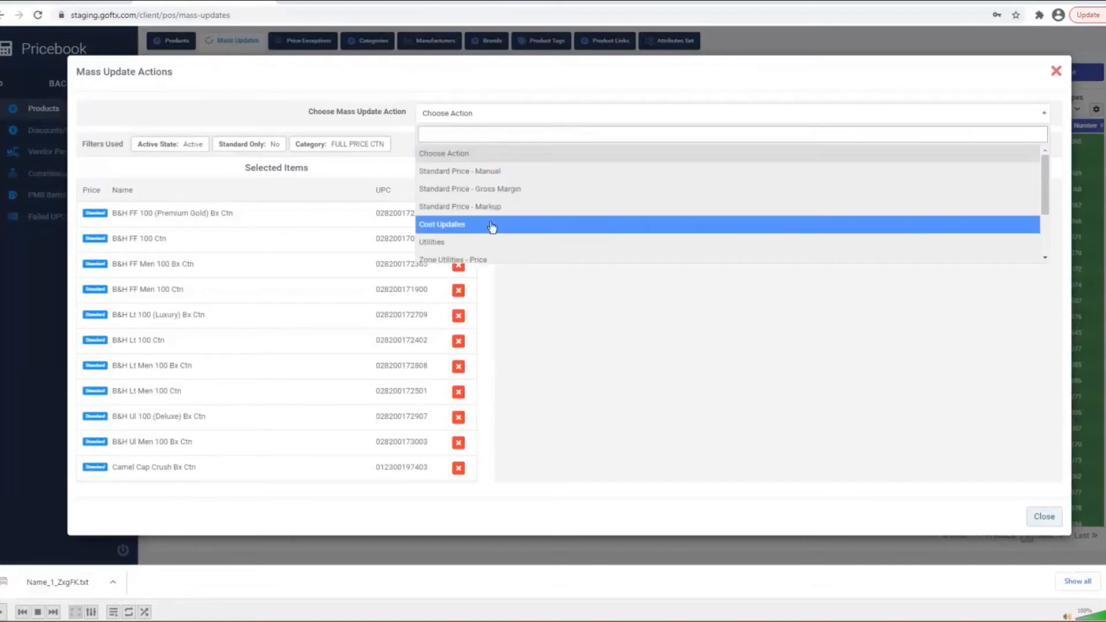
pyautogui.scroll(-1, 491, 228)
pyautogui.scroll(-1, 489, 230)
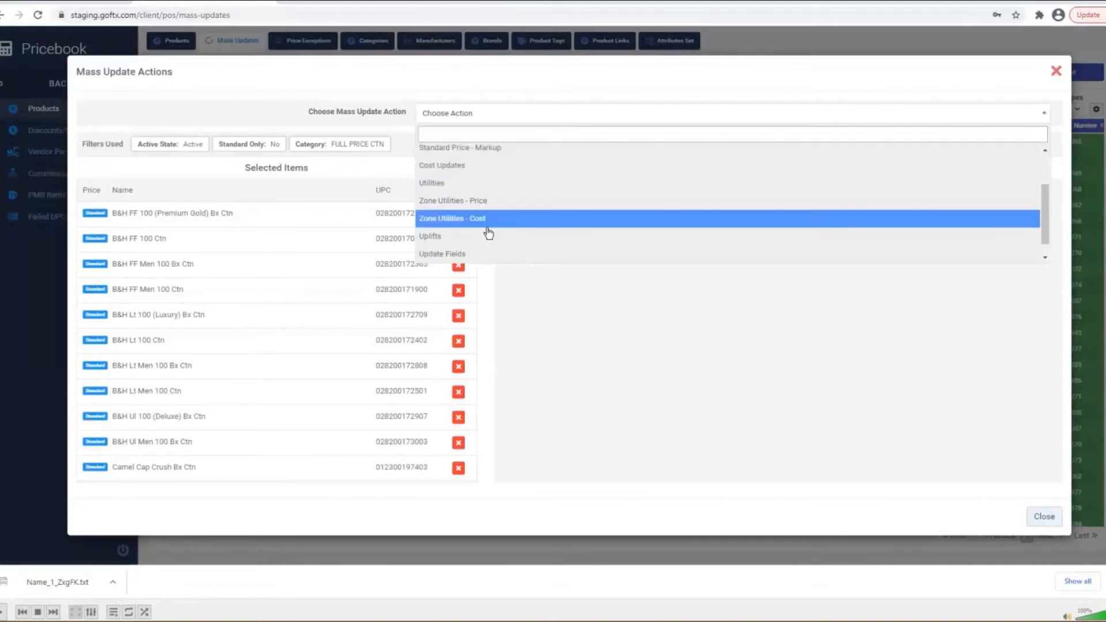
pyautogui.click(460, 259)
pyautogui.click(614, 242)
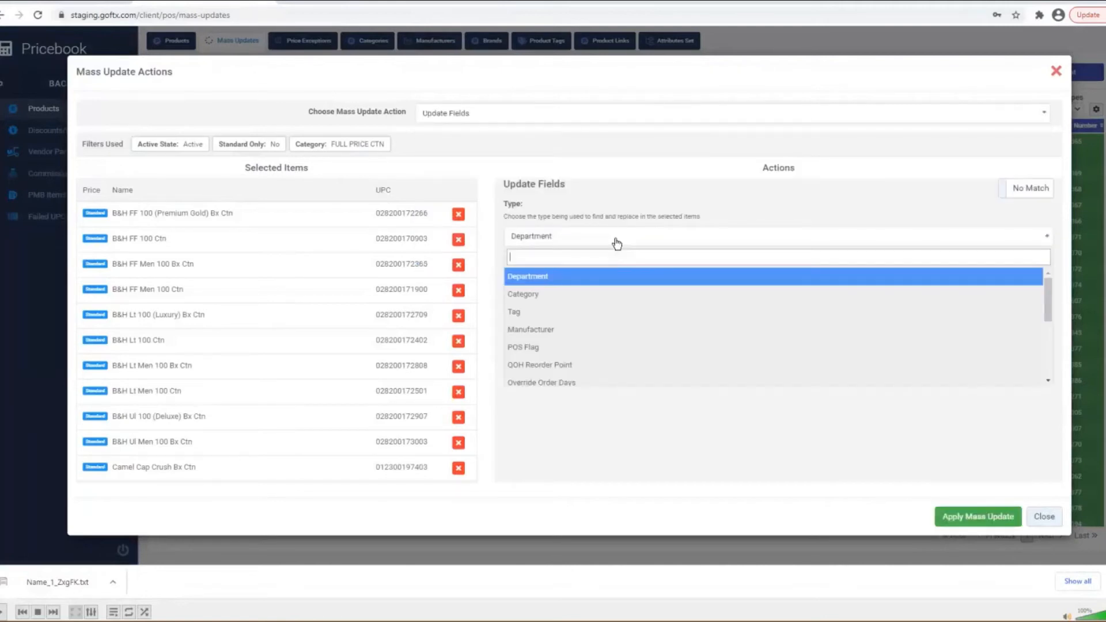
pyautogui.scroll(-3, 592, 305)
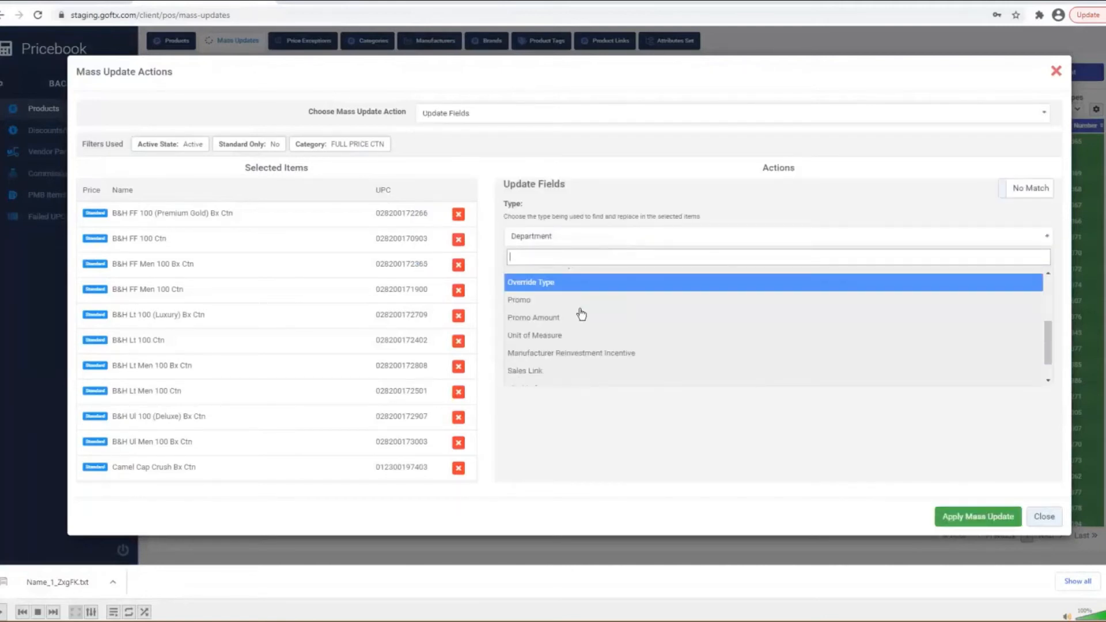
pyautogui.click(565, 337)
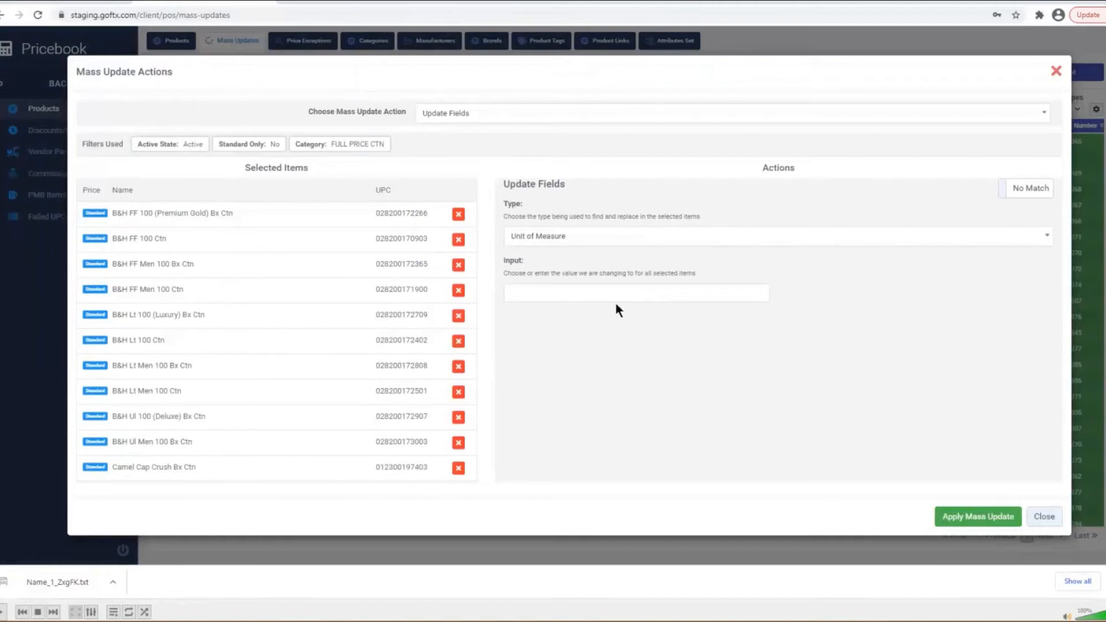
# - Enter CARTON as the new value and apply the mass update, confirming it
pyautogui.click(626, 292)
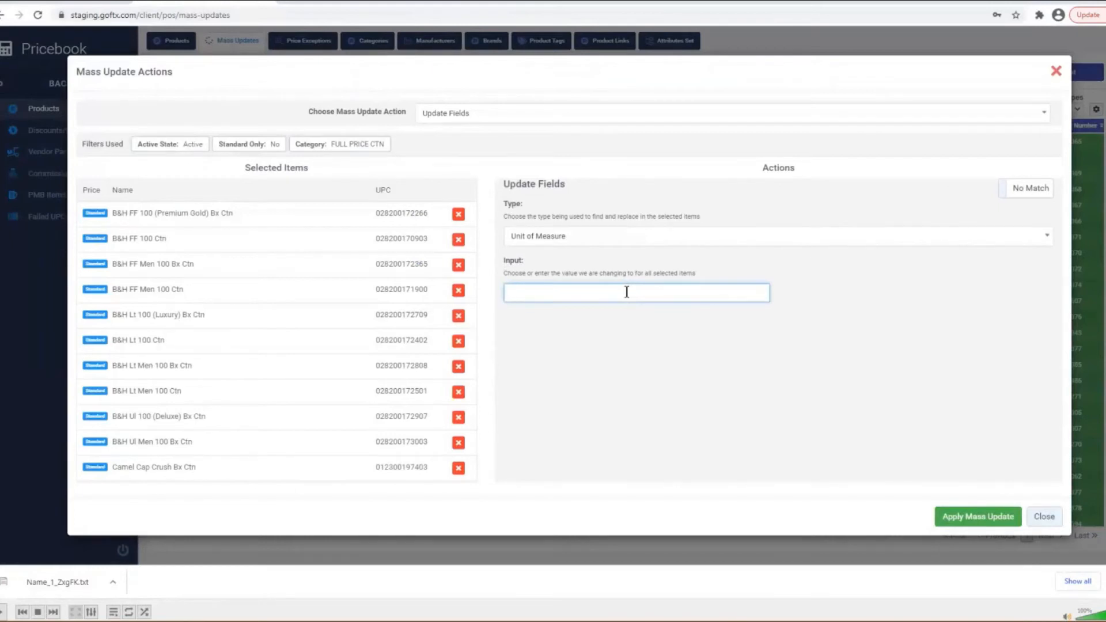
pyautogui.write('CARTON')
pyautogui.click(953, 518)
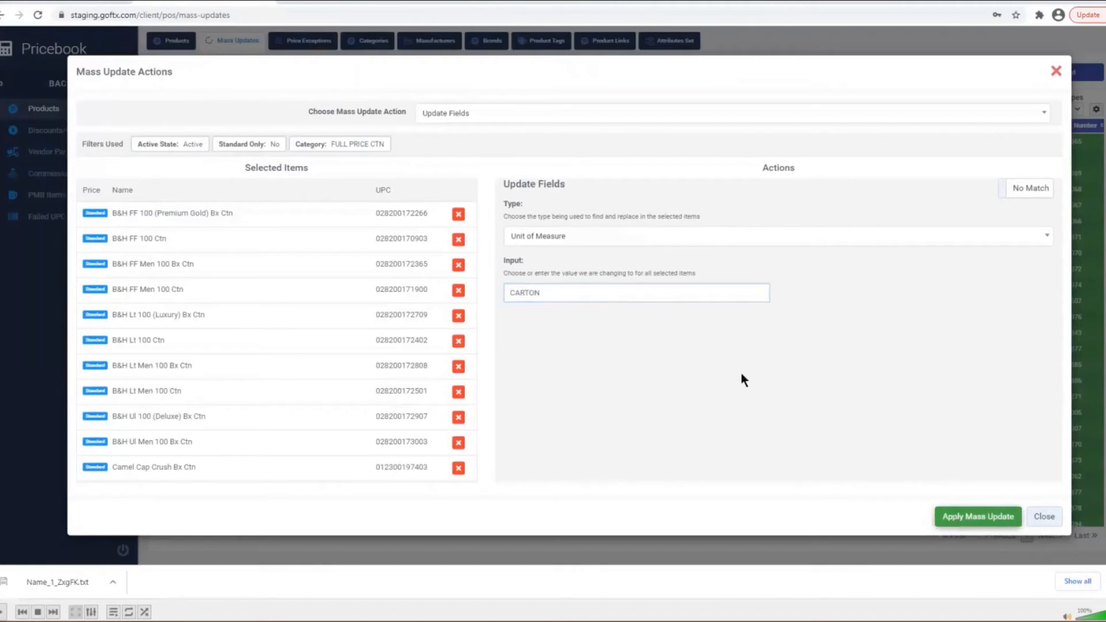
pyautogui.click(512, 369)
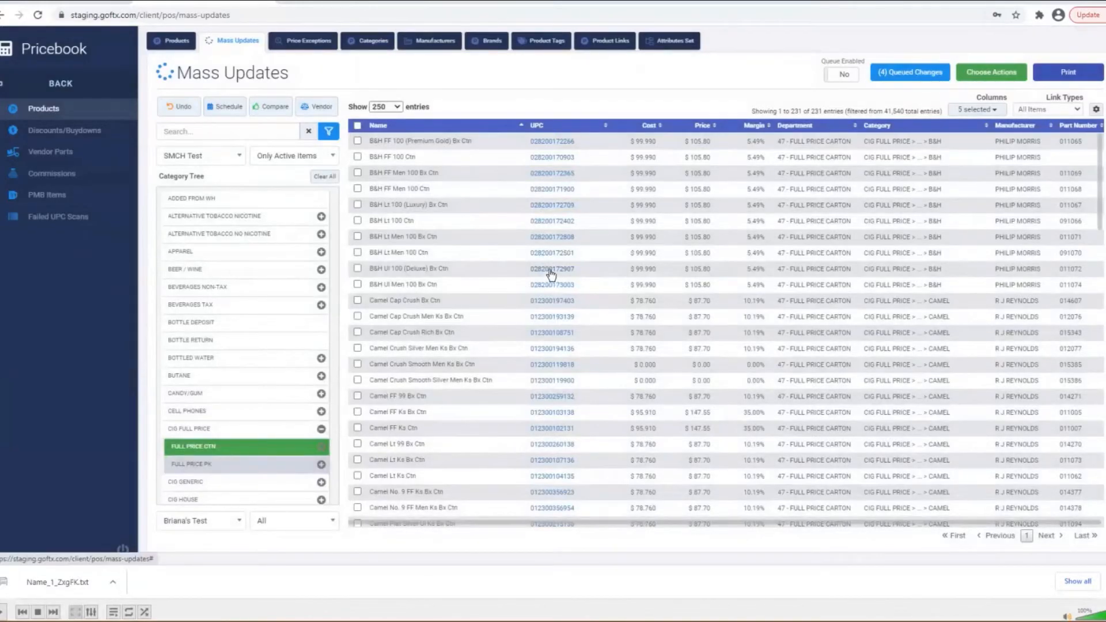
pyautogui.click(551, 274)
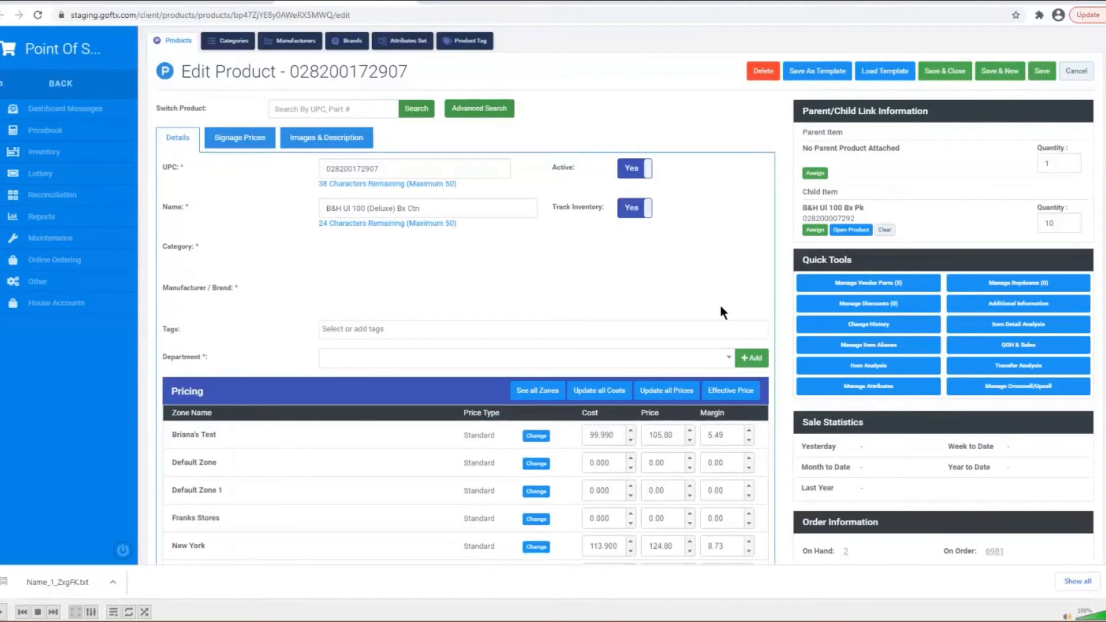
pyautogui.click(1017, 303)
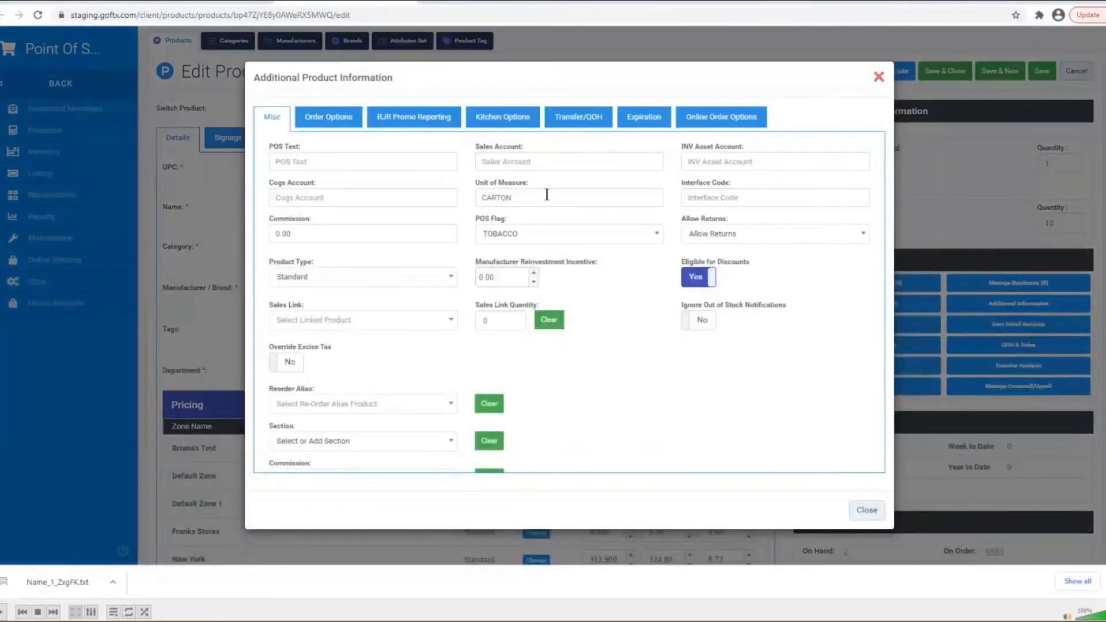
pyautogui.click(516, 198)
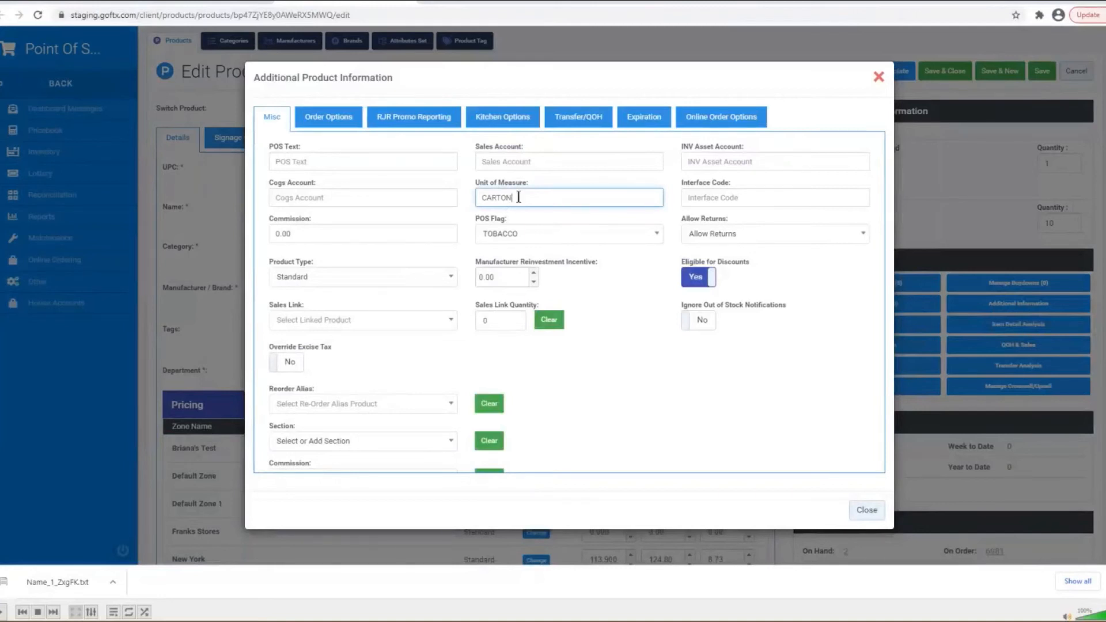
pyautogui.moveTo(518, 197); pyautogui.dragTo(472, 198)
pyautogui.press('BackSpace')
pyautogui.write('cart')
pyautogui.press('BackSpace')
pyautogui.press('BackSpace')
pyautogui.press('BackSpace')
pyautogui.press('BackSpace')
pyautogui.write('CARTON')
pyautogui.scroll(-3, 685, 414)
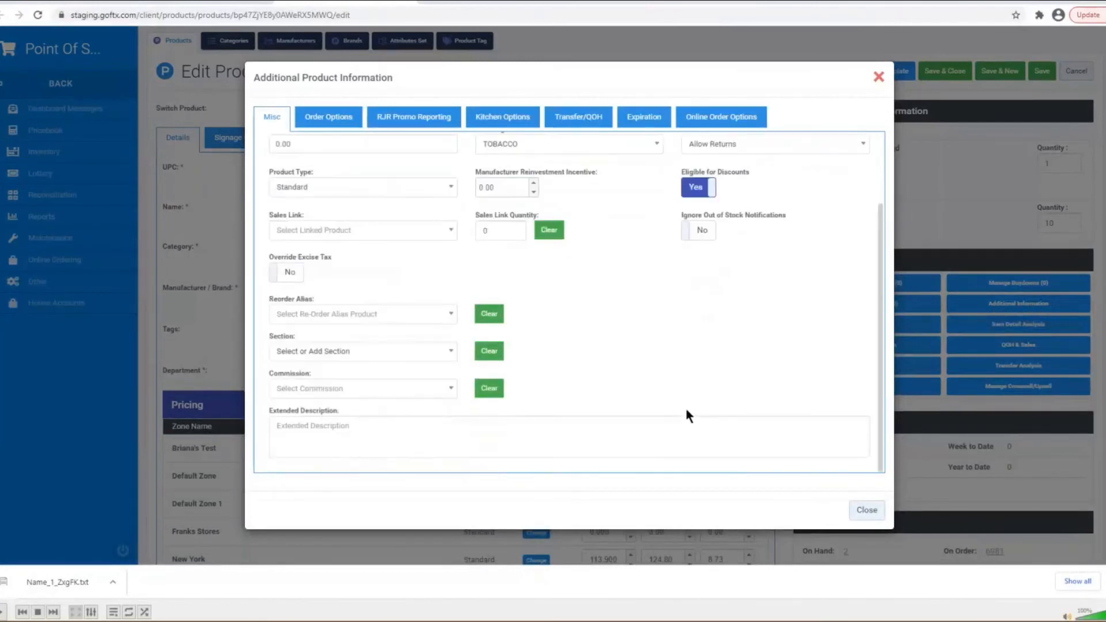
pyautogui.click(869, 510)
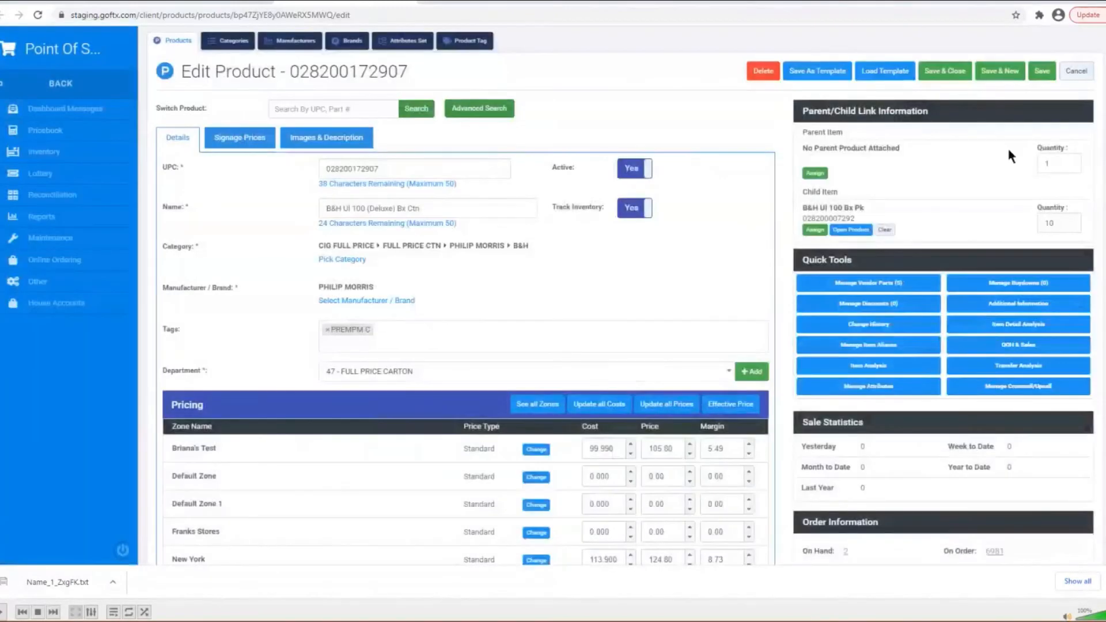
pyautogui.click(1041, 71)
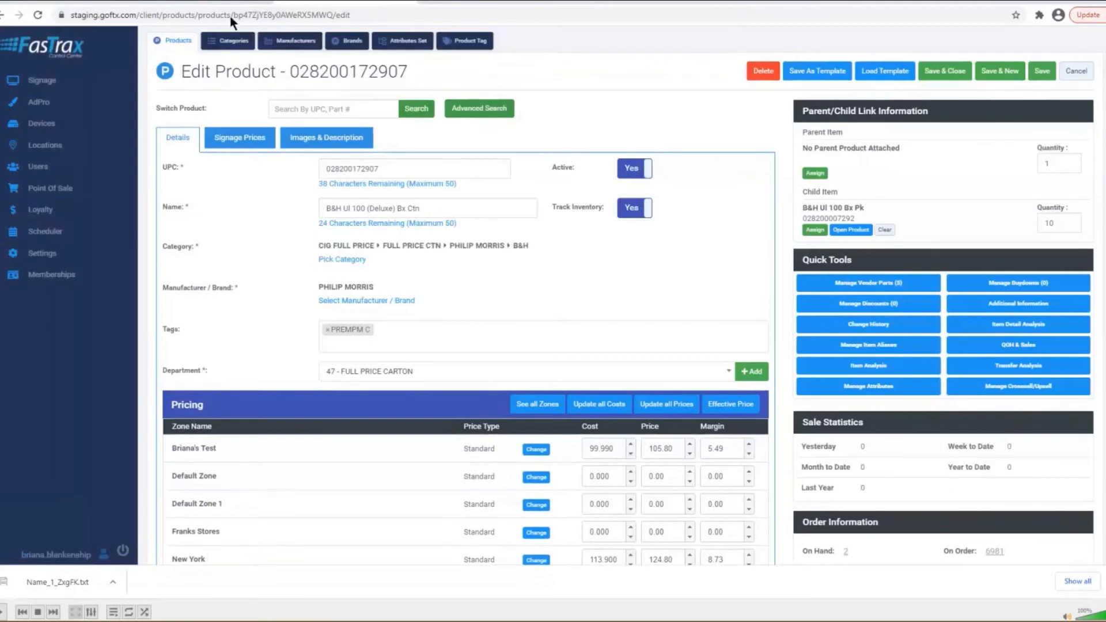
# - Filter the Mass Updates list to CIG COUPON SPECIAL under CIG SPECIAL
pyautogui.click(231, 0)
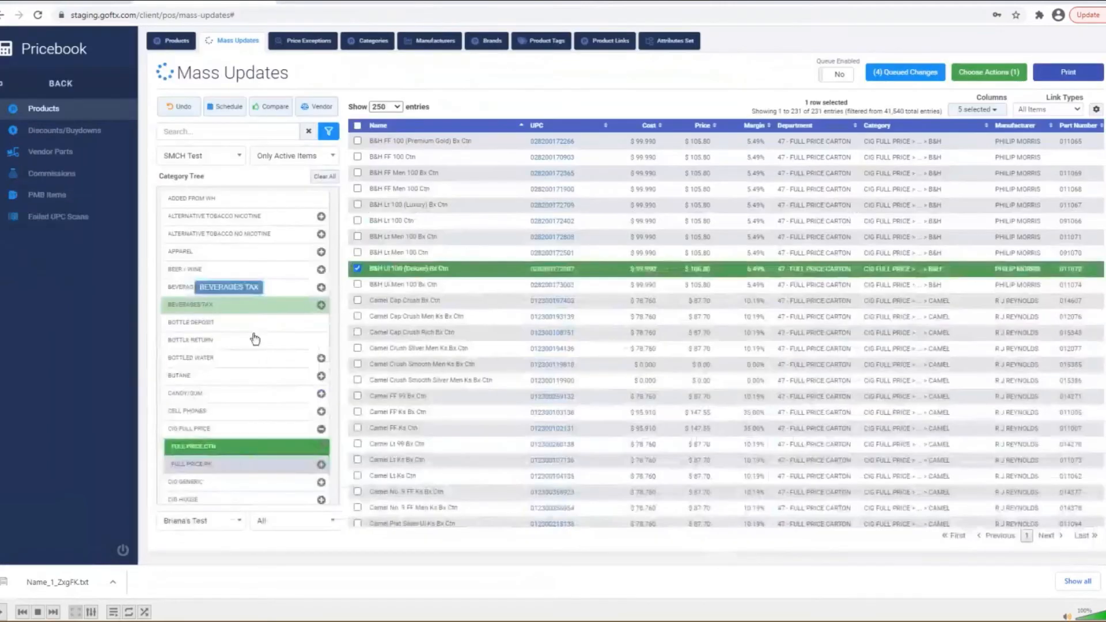
pyautogui.scroll(-1, 261, 369)
pyautogui.scroll(-1, 261, 369)
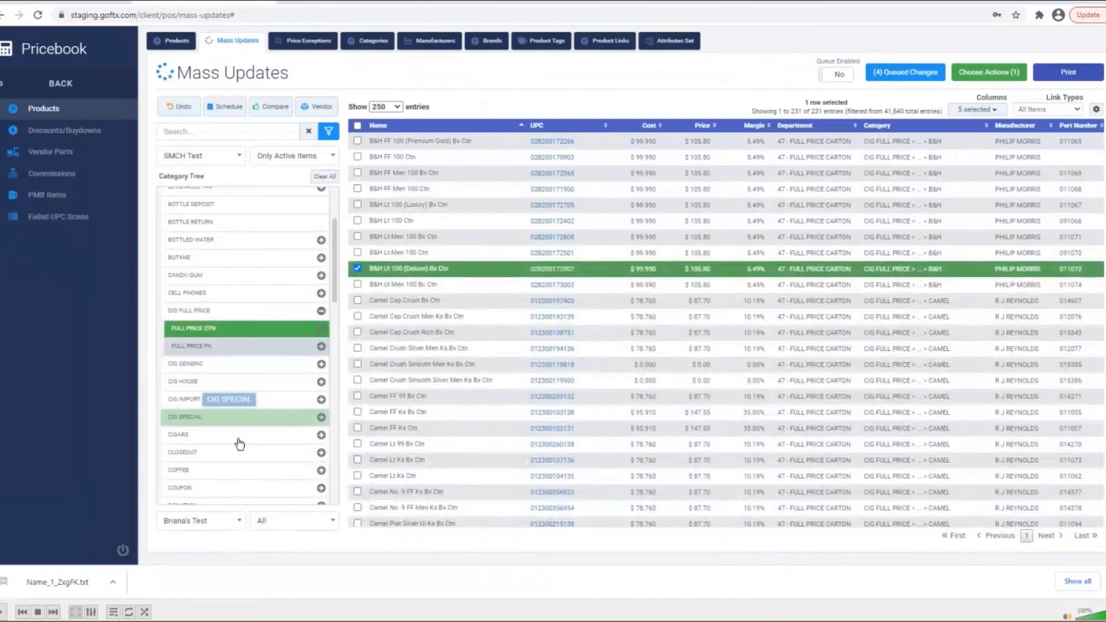
pyautogui.click(322, 418)
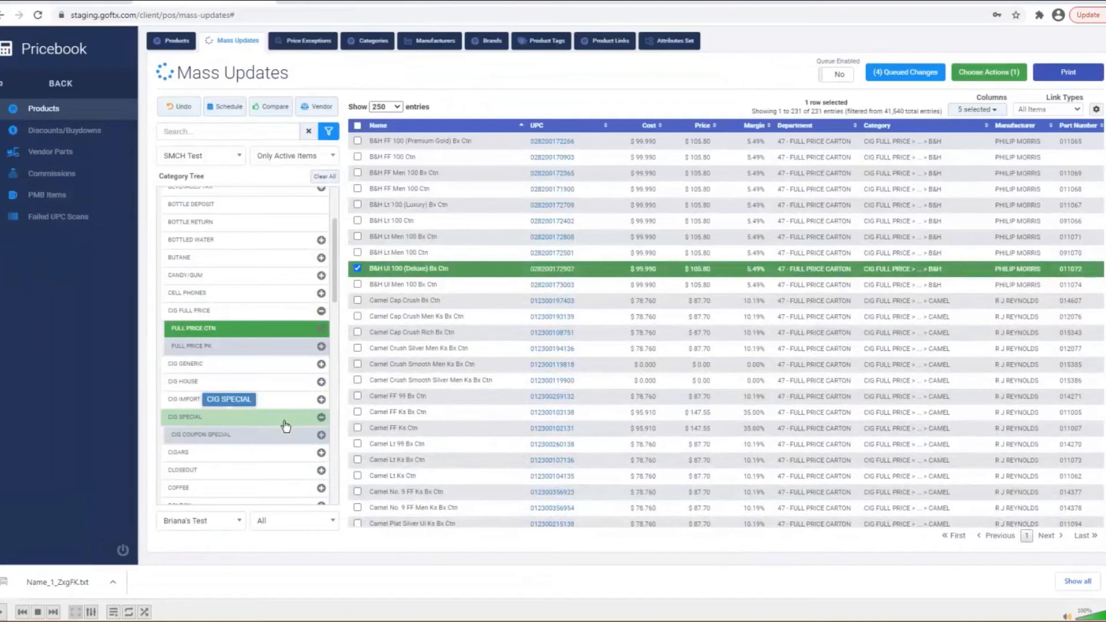
pyautogui.click(242, 437)
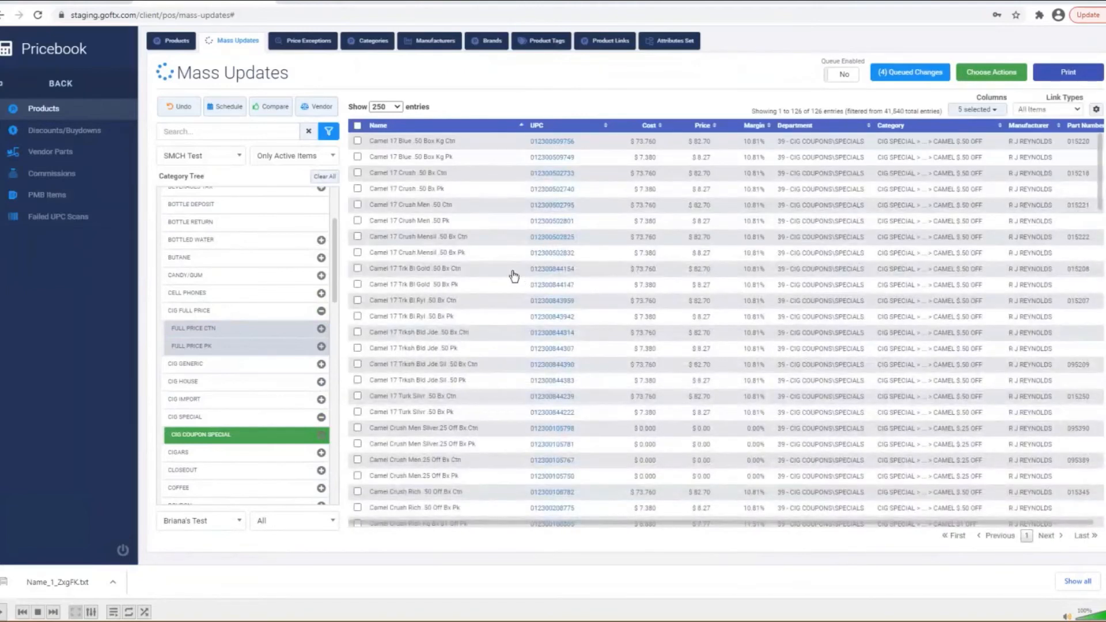
# - Select the first 18 products, Camel 17 Blue .50 Box Kg Ctn through Camel 17 Turk Silvr .50 Bx Pk
pyautogui.click(357, 156)
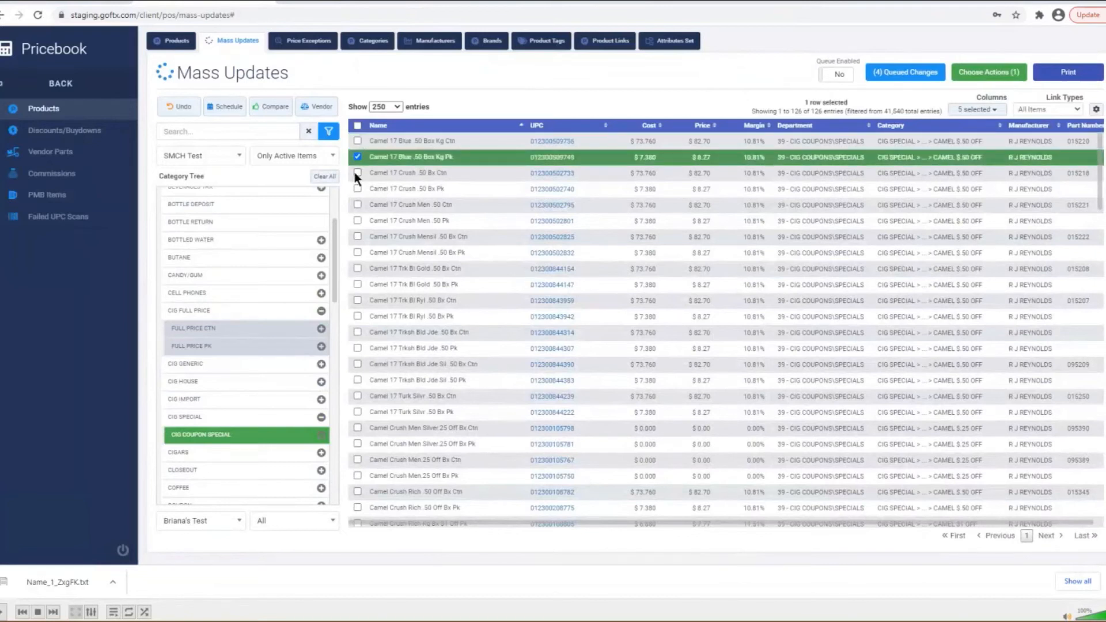
pyautogui.click(357, 140)
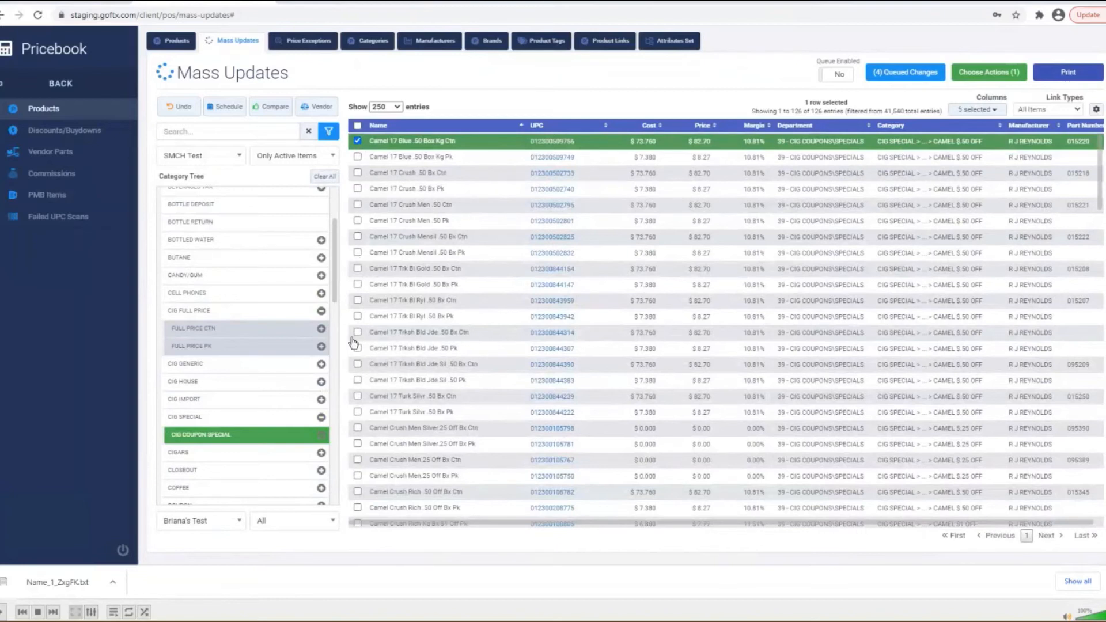
pyautogui.keyDown('shift'); pyautogui.click(357, 412); pyautogui.keyUp('shift')
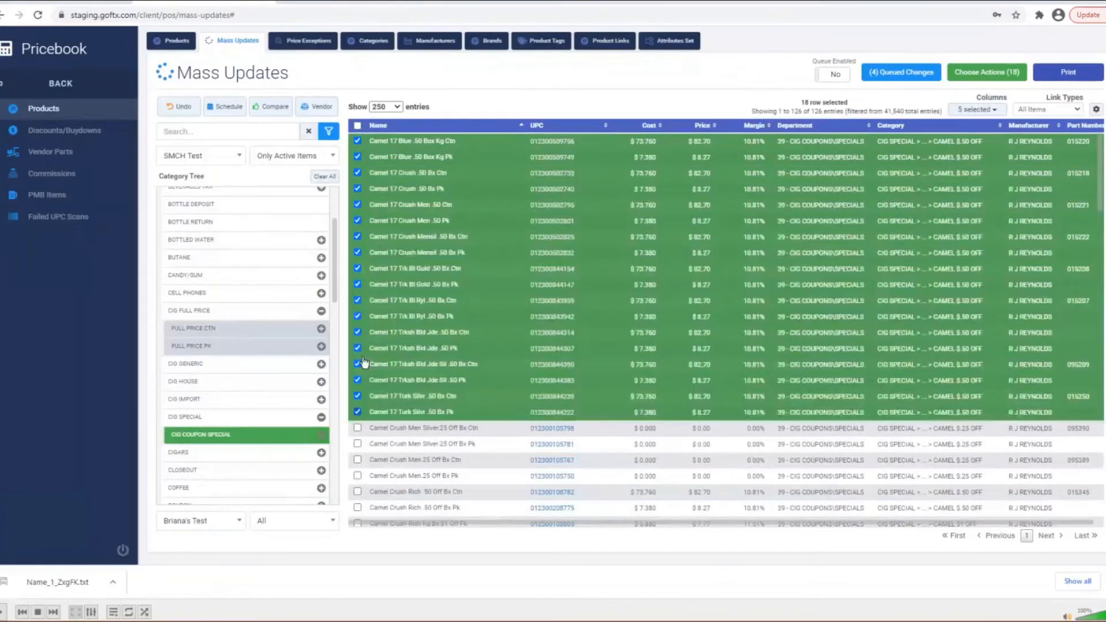
# - Mass-update the 18 selected Camel 17 coupon-special items to set Promo to Yes
pyautogui.click(999, 76)
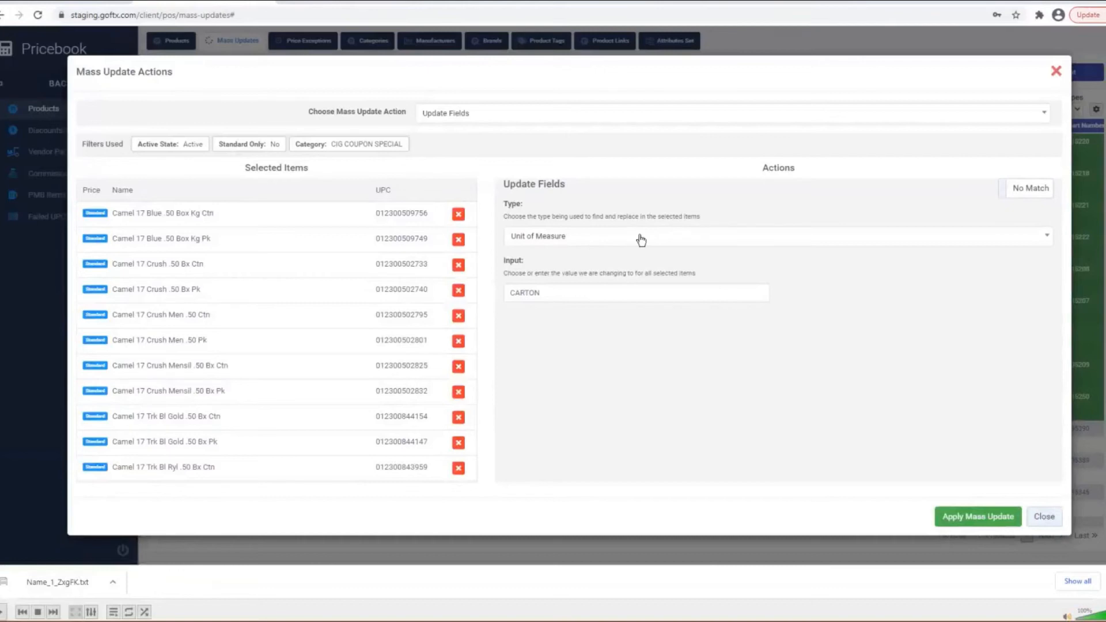
pyautogui.click(641, 241)
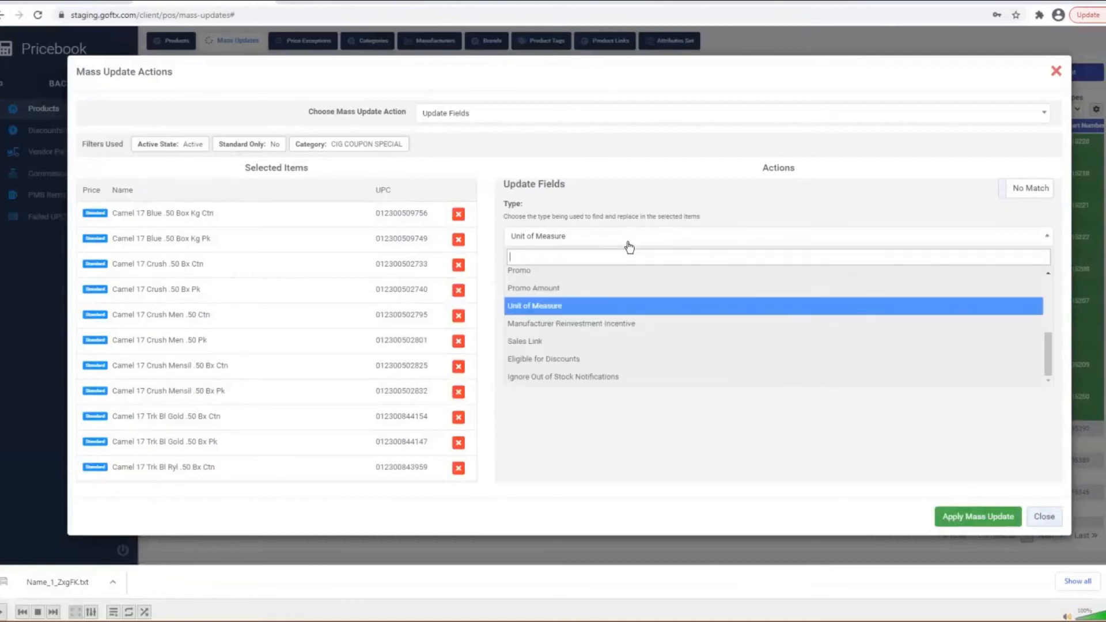
pyautogui.click(544, 275)
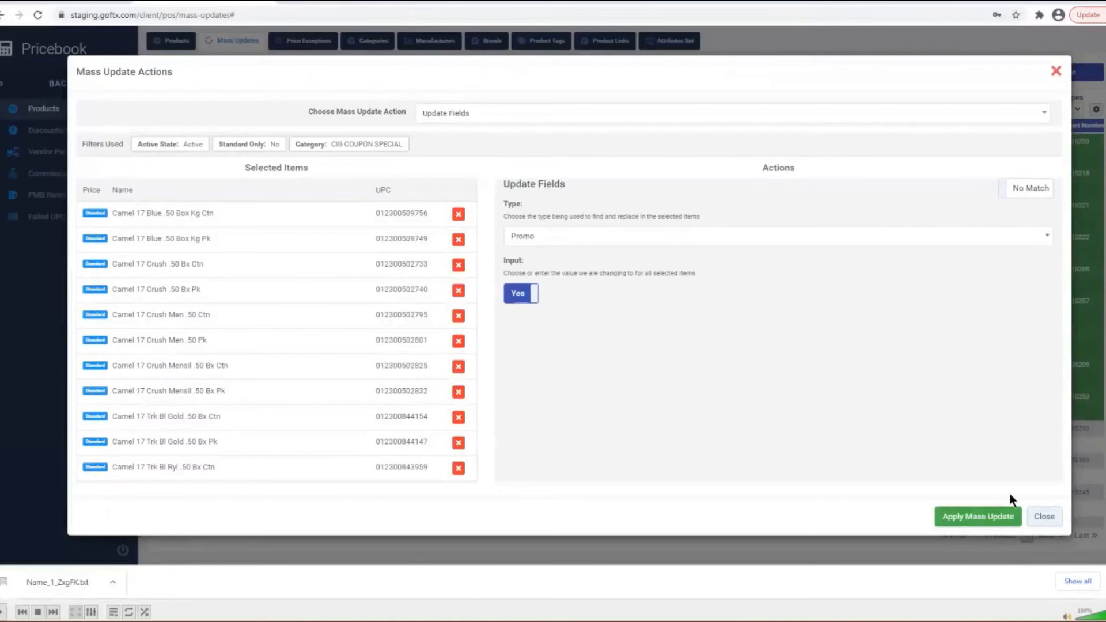
pyautogui.click(1003, 515)
pyautogui.click(516, 374)
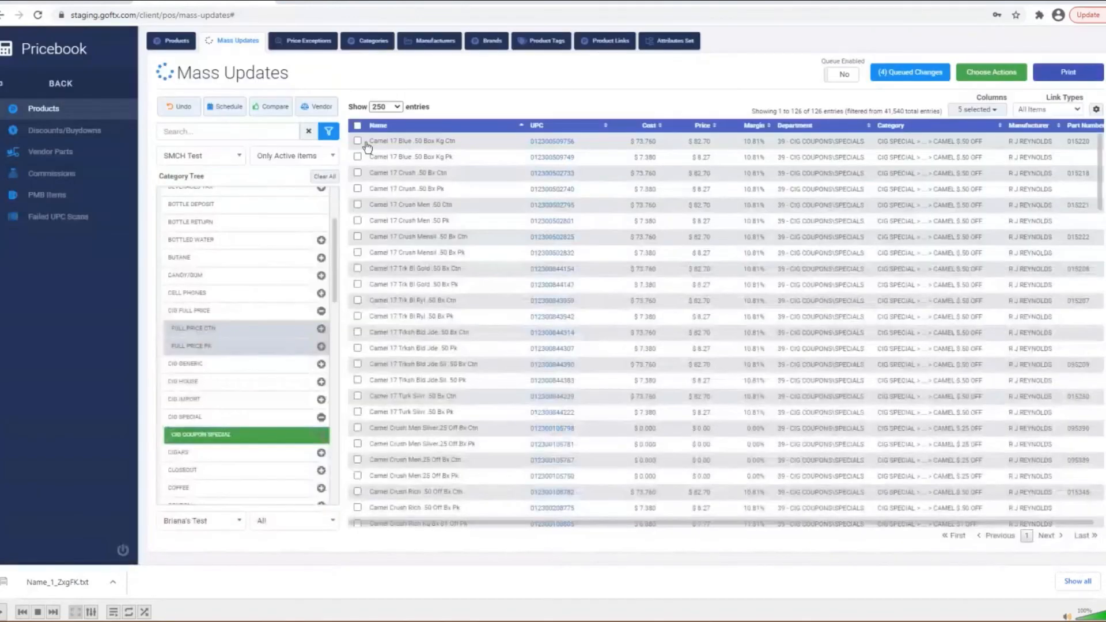
pyautogui.click(357, 141)
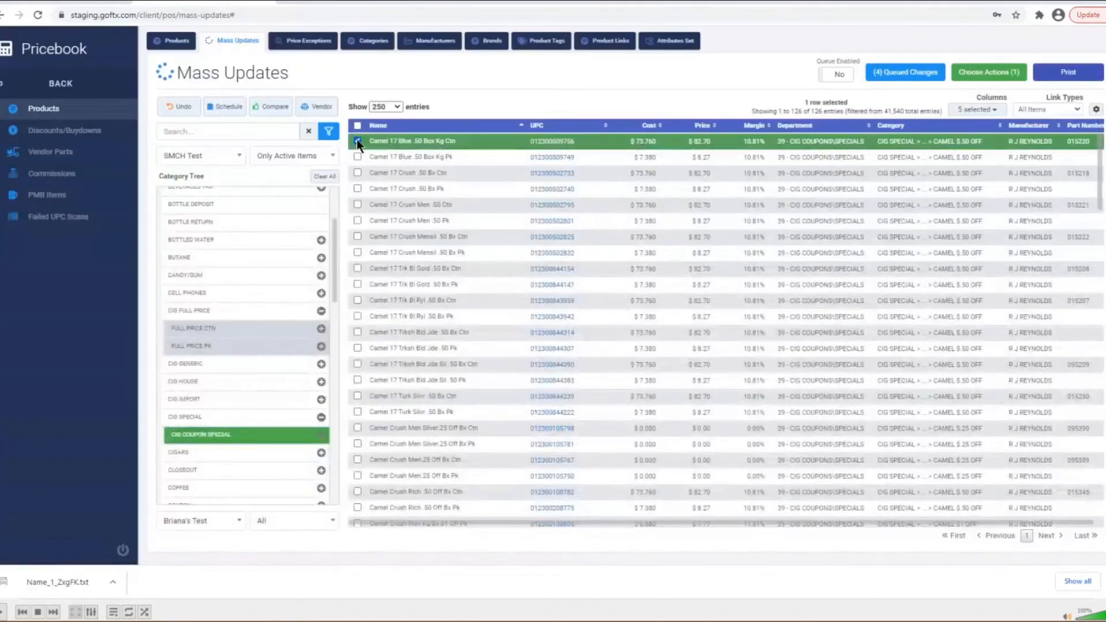
# - Reselect the 18 Camel 17 items and mass-update their Promo Amount to 0.50
pyautogui.keyDown('shift'); pyautogui.click(357, 412); pyautogui.keyUp('shift')
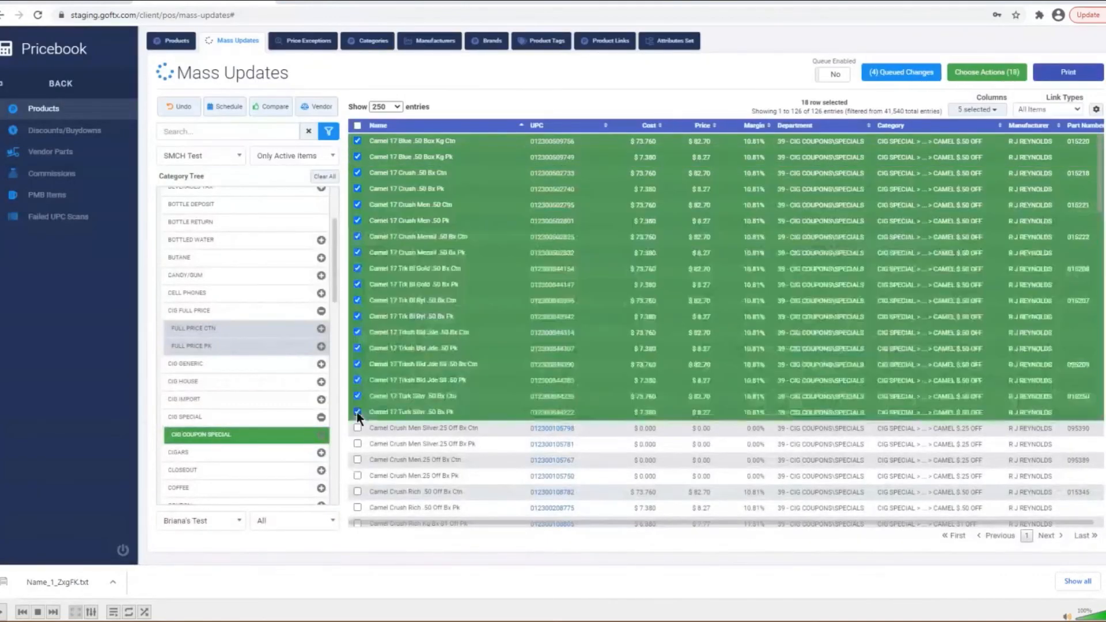
pyautogui.click(980, 74)
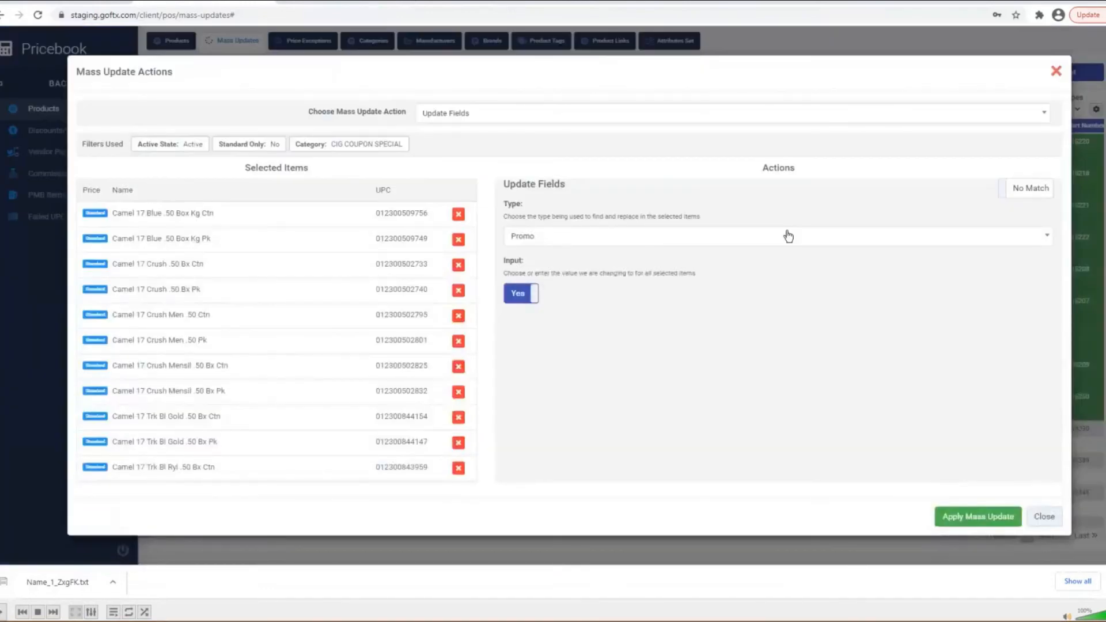
pyautogui.click(753, 236)
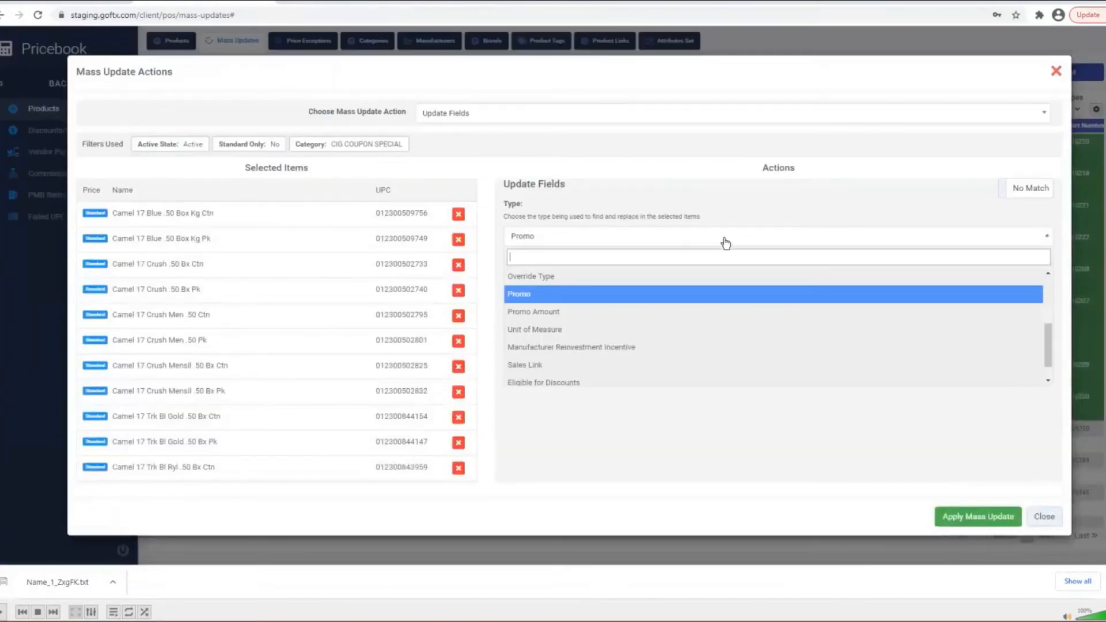
pyautogui.click(560, 312)
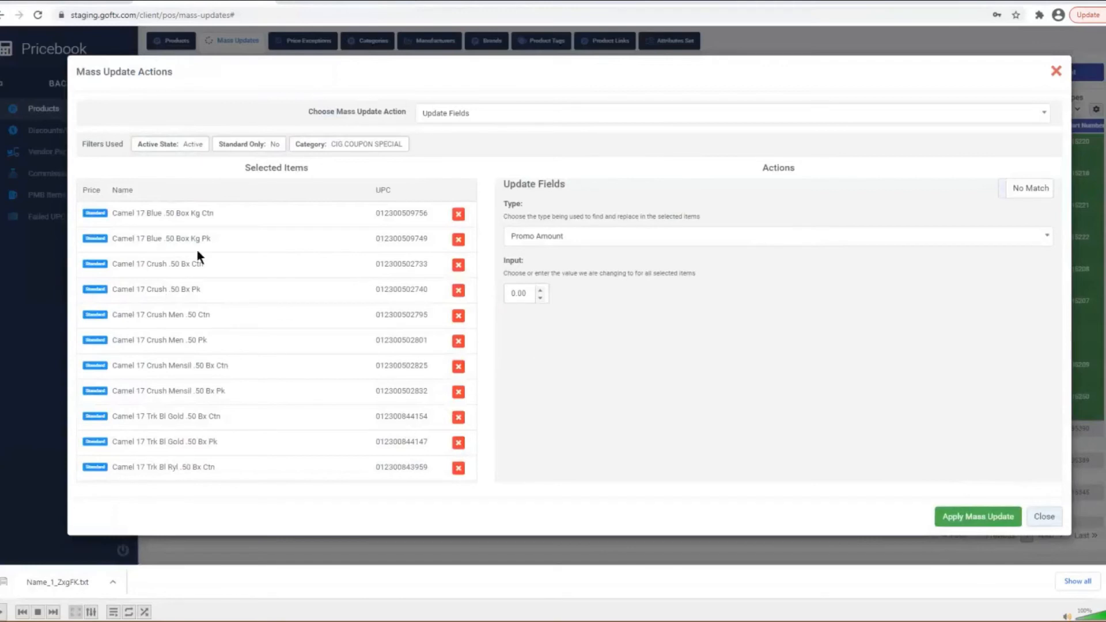
pyautogui.click(523, 295)
pyautogui.press('BackSpace')
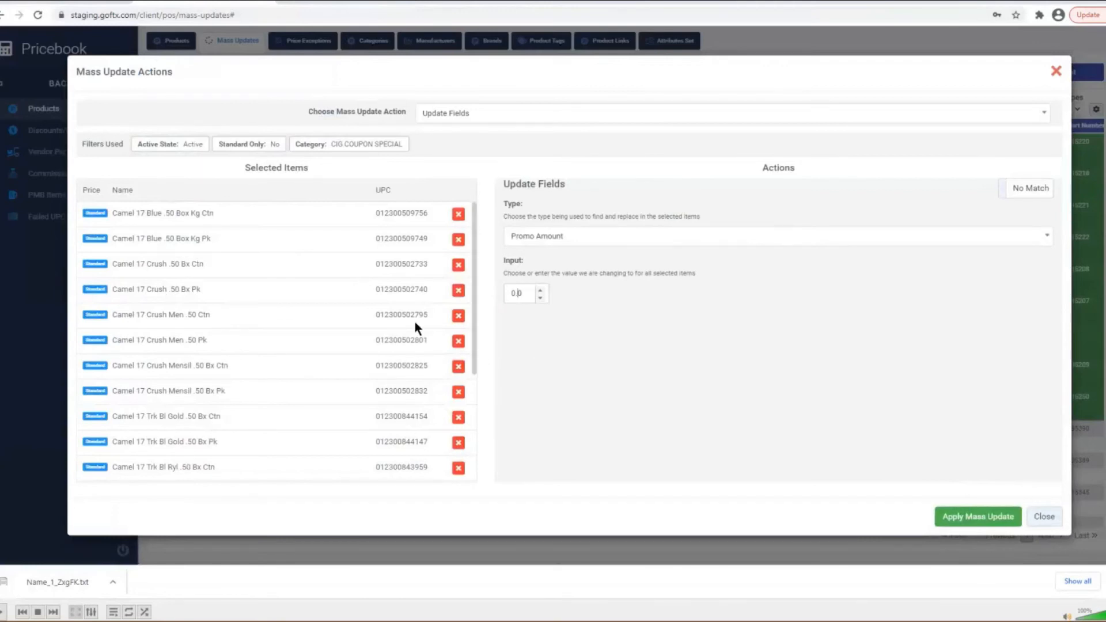
pyautogui.click(978, 515)
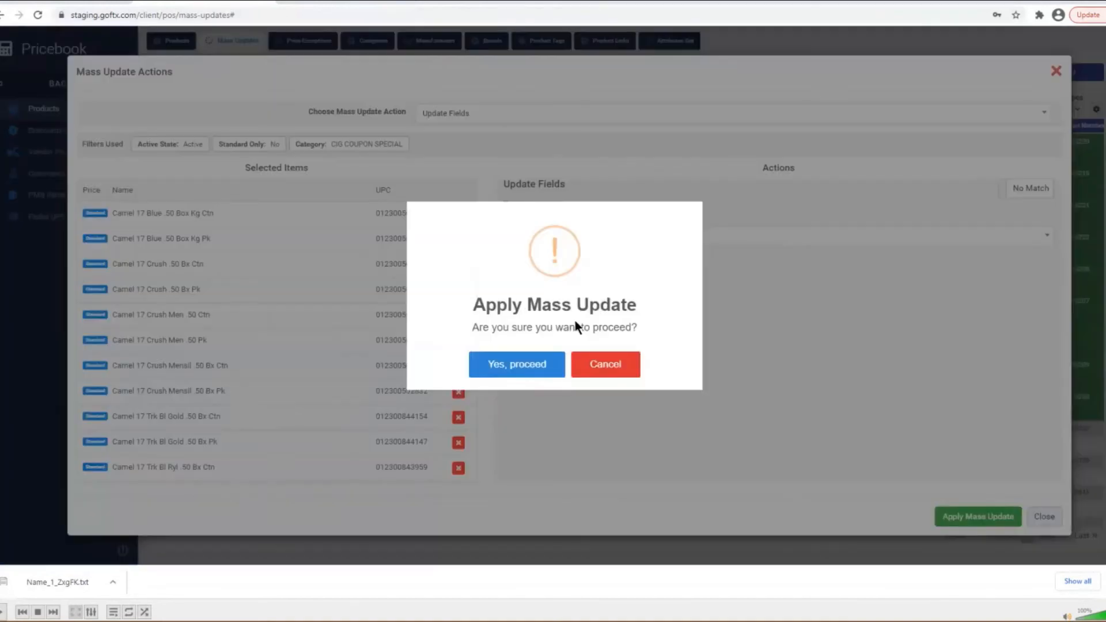
pyautogui.click(526, 364)
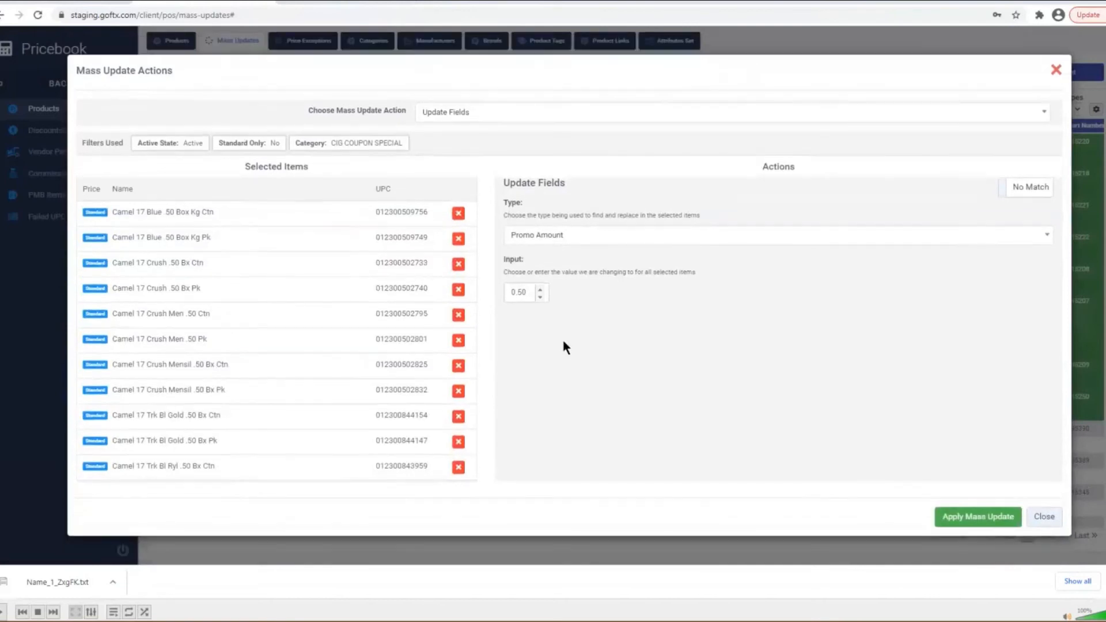
pyautogui.click(973, 509)
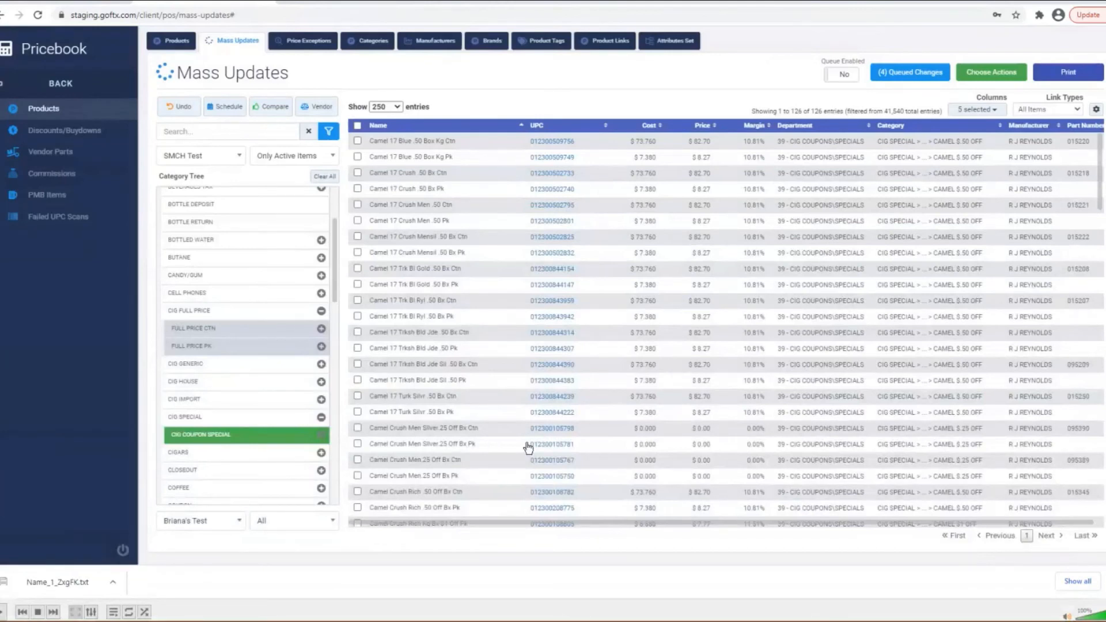
pyautogui.click(564, 447)
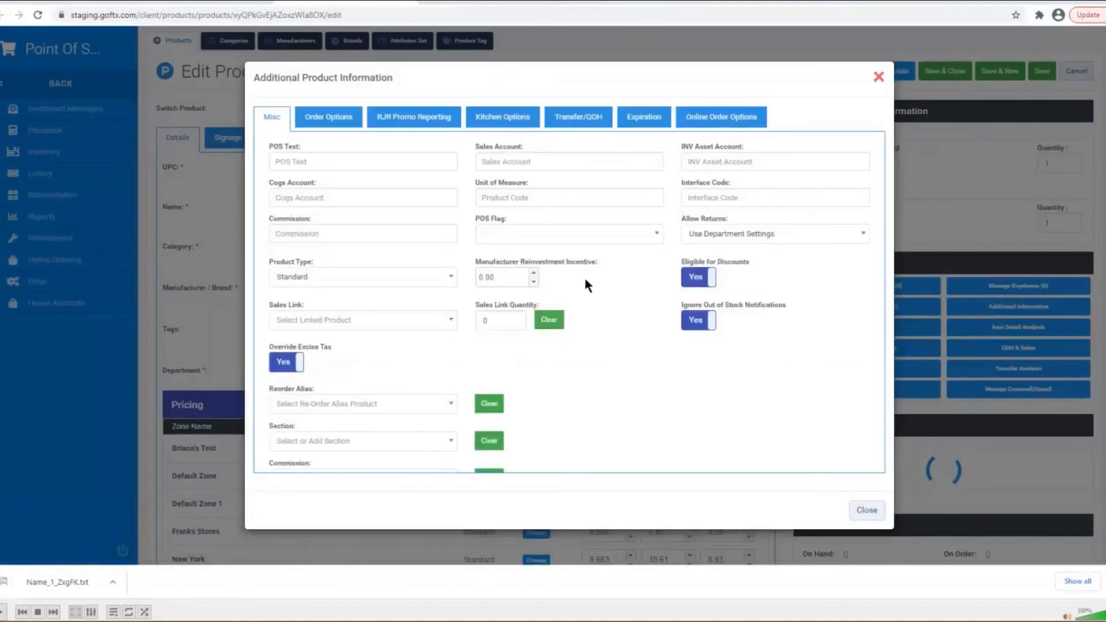
pyautogui.click(413, 123)
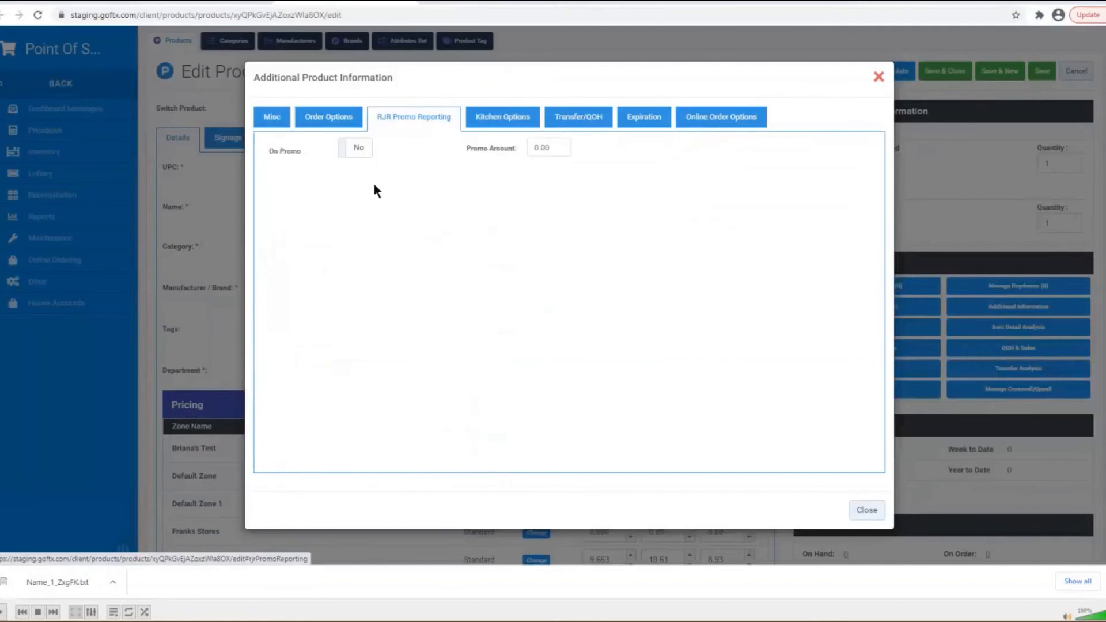
pyautogui.click(354, 151)
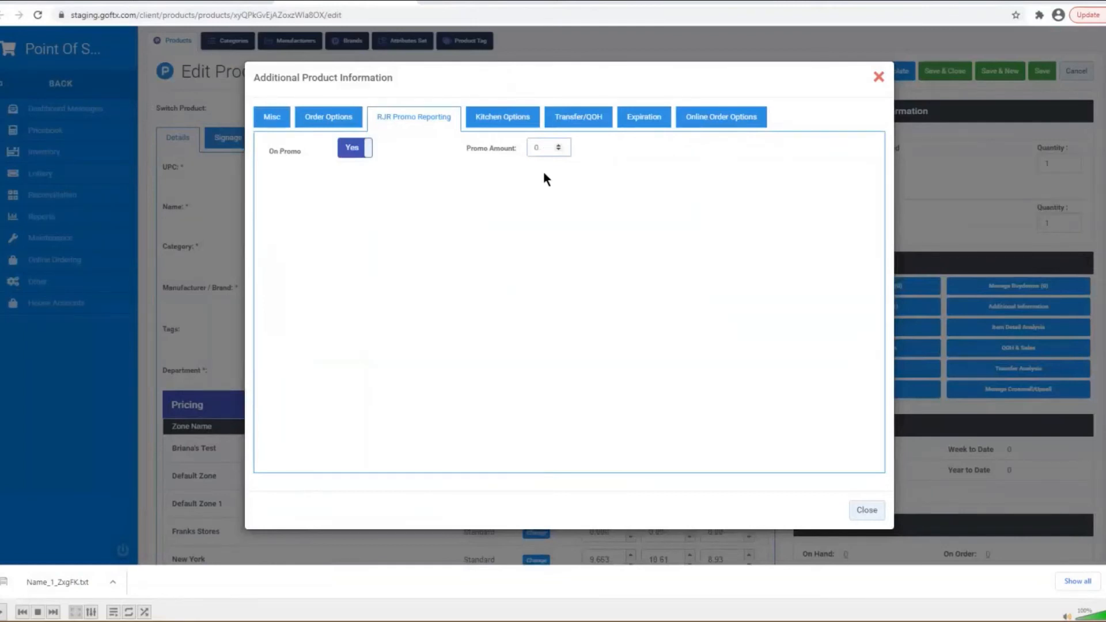
pyautogui.click(866, 510)
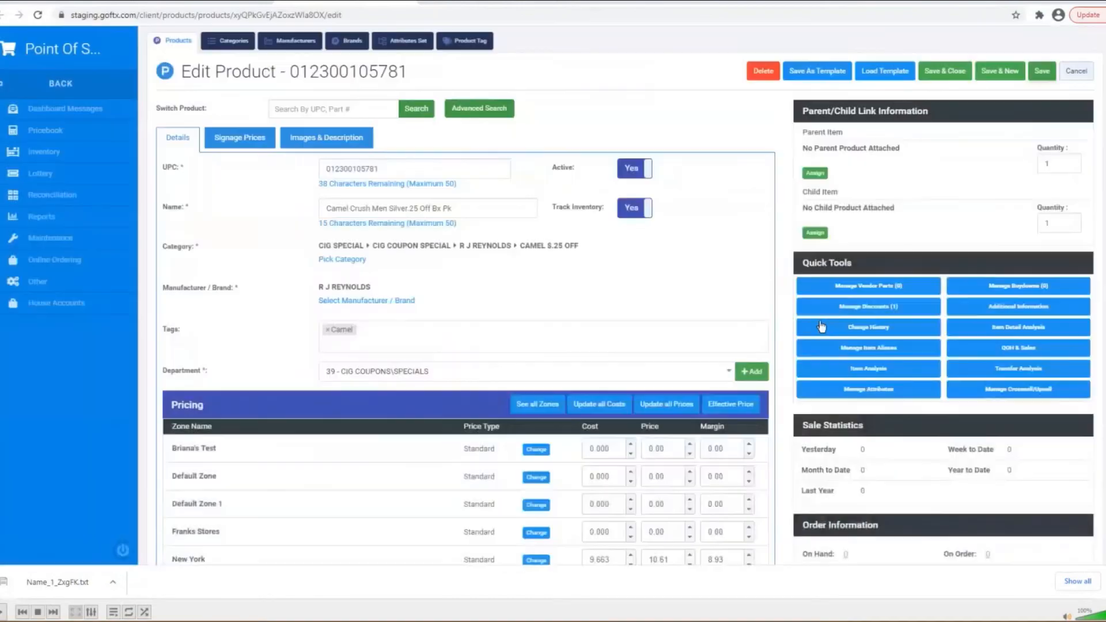
pyautogui.click(820, 321)
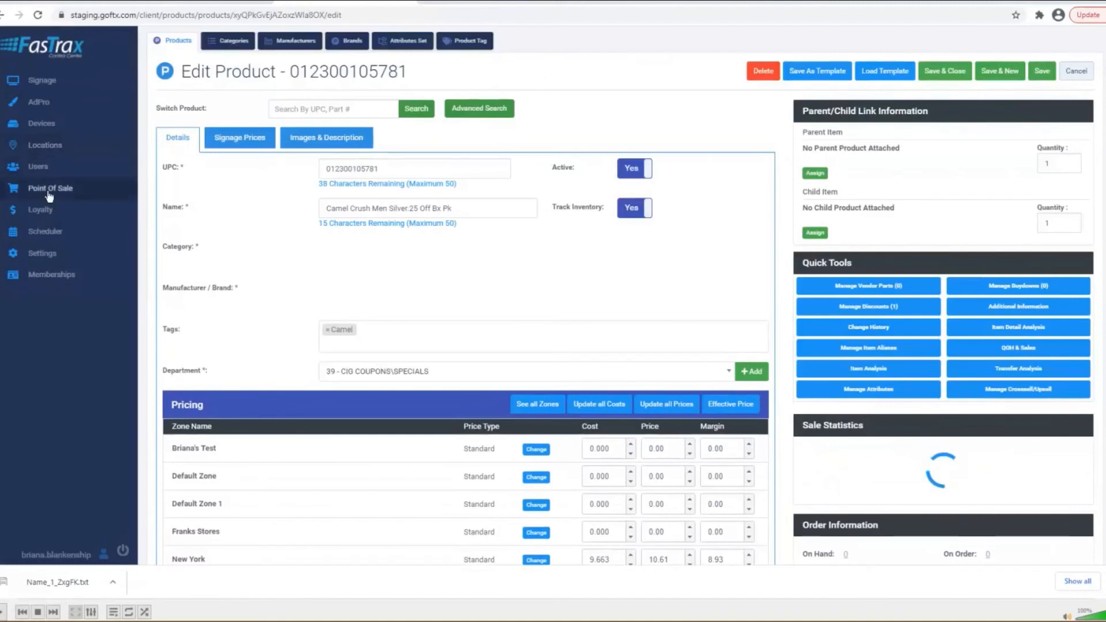
# - Go through Point Of Sale and Pricebook to the Discounts/Buydowns list
pyautogui.click(67, 193)
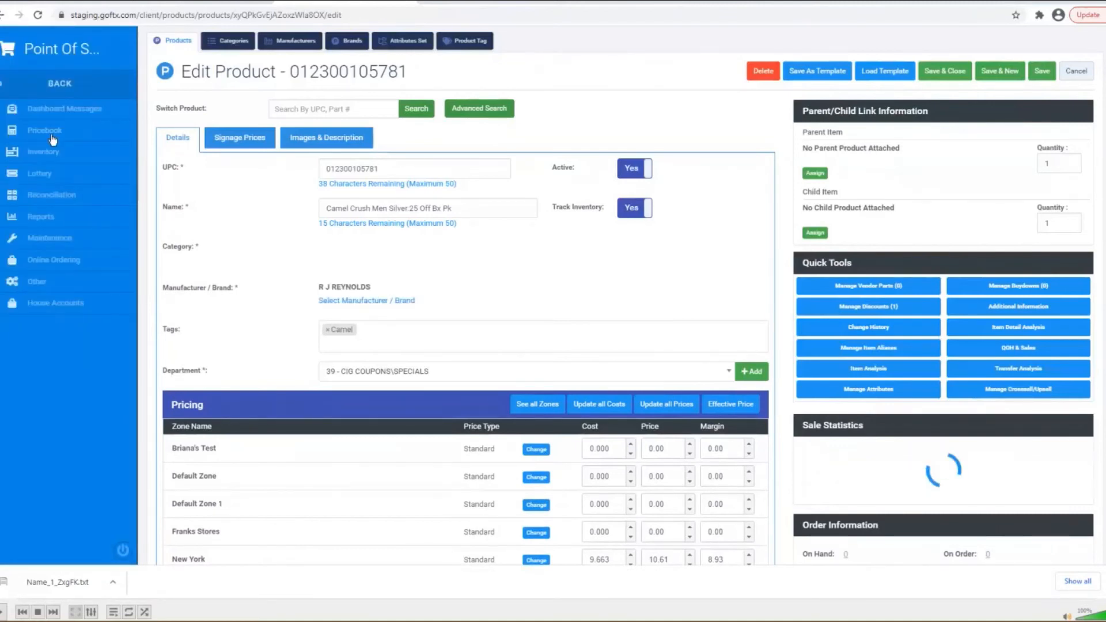
pyautogui.moveTo(53, 138); pyautogui.dragTo(51, 153)
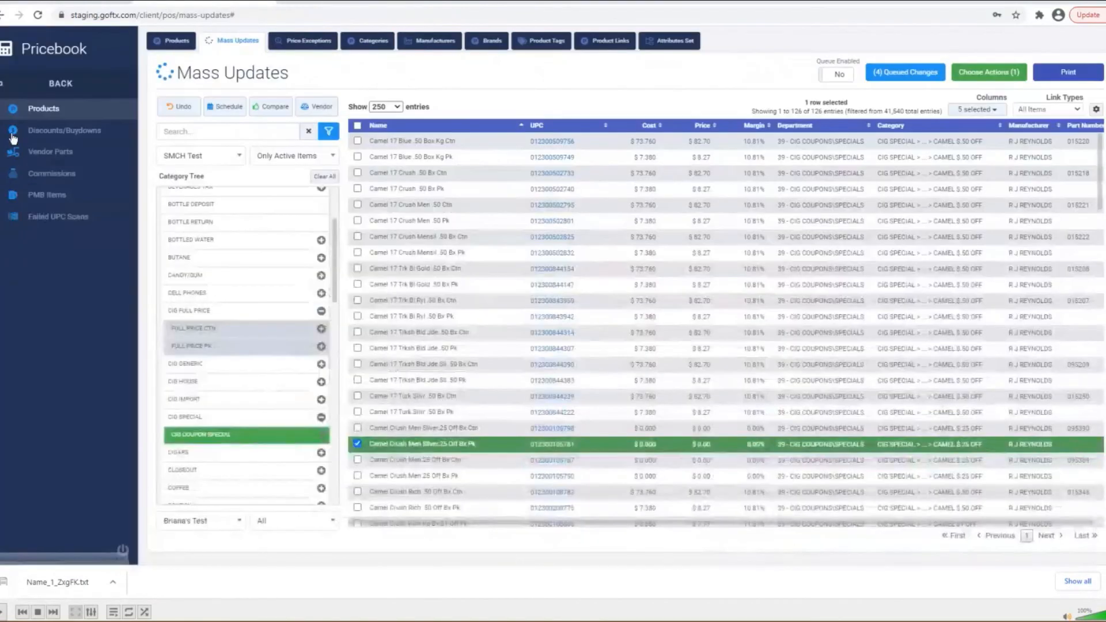
pyautogui.click(51, 132)
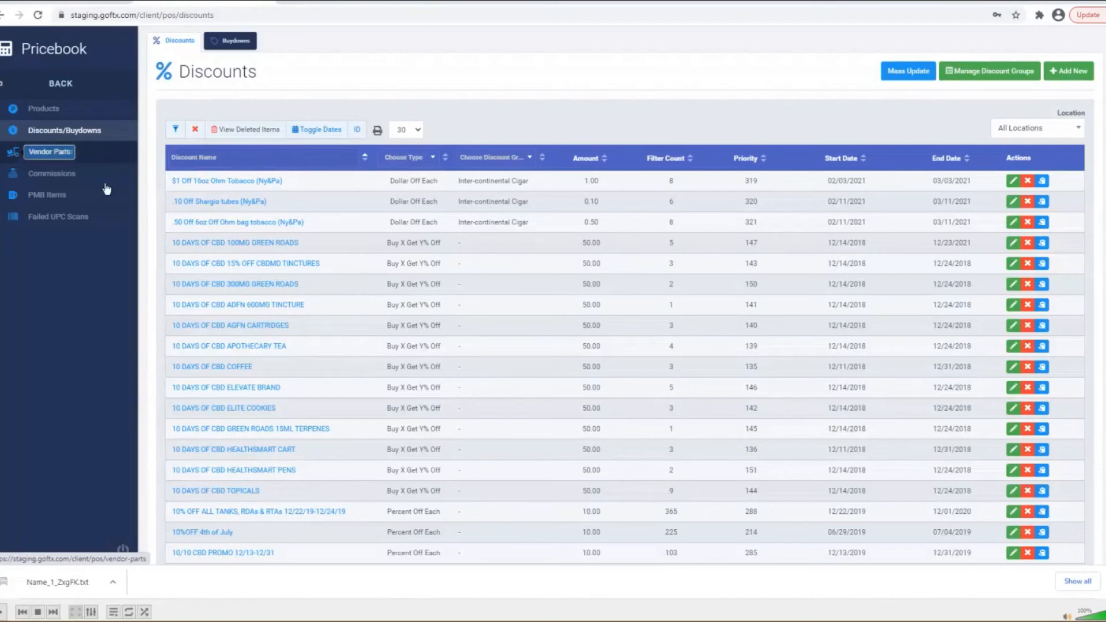
# - Open the $1 Off 16oz Ohm Tobacco (Ny&Pa) discount, set Qty to 2 and Or More to No
pyautogui.scroll(-1, 266, 337)
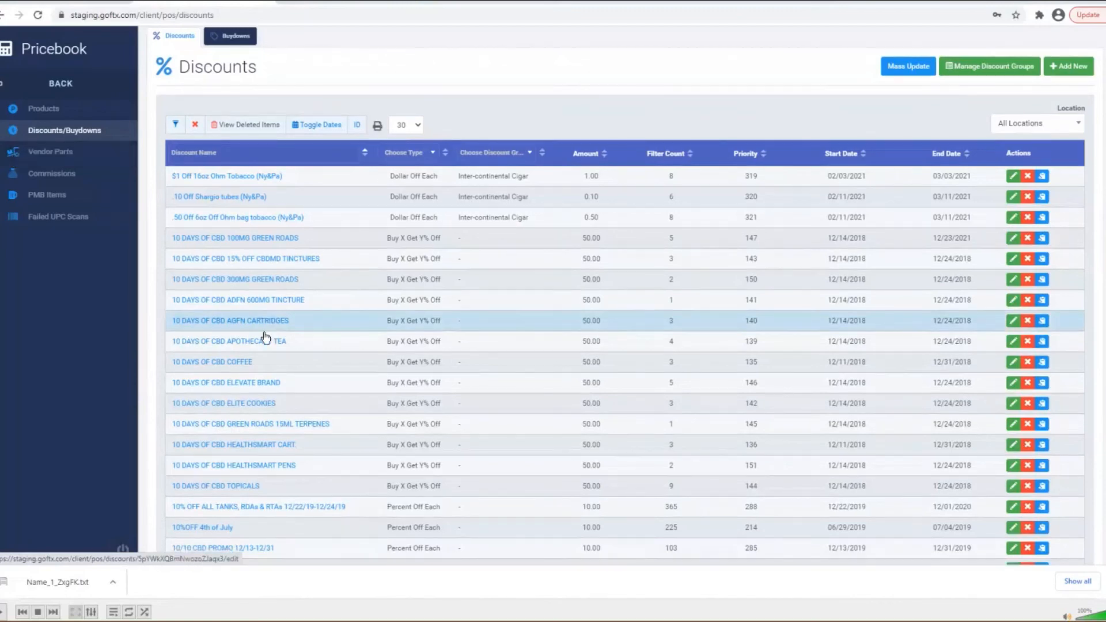
pyautogui.scroll(-2, 271, 340)
pyautogui.scroll(3, 279, 317)
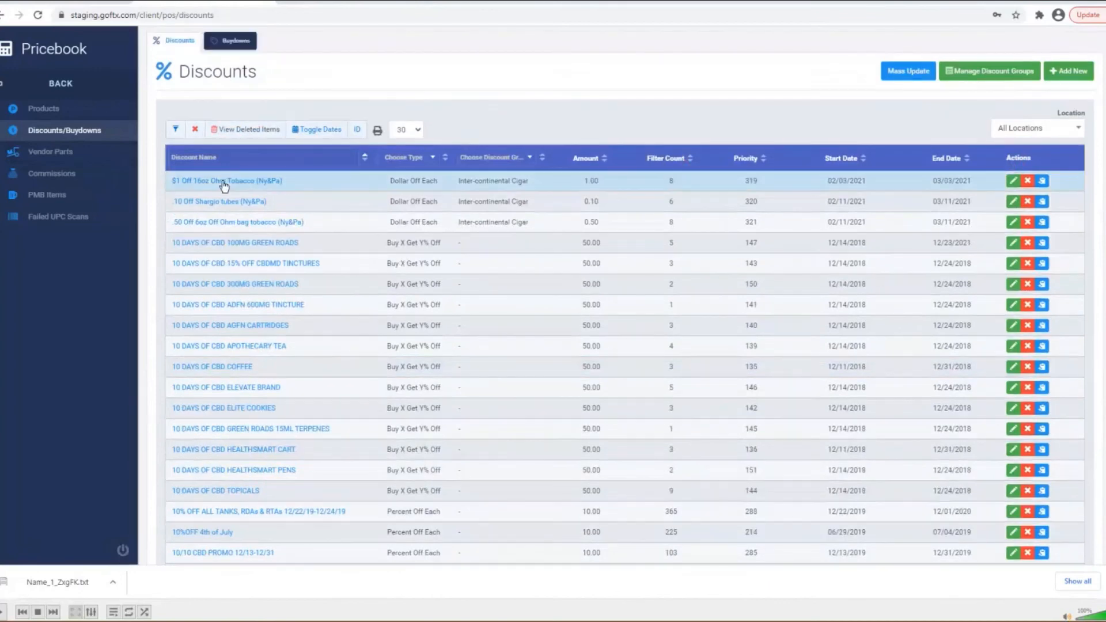
pyautogui.click(225, 184)
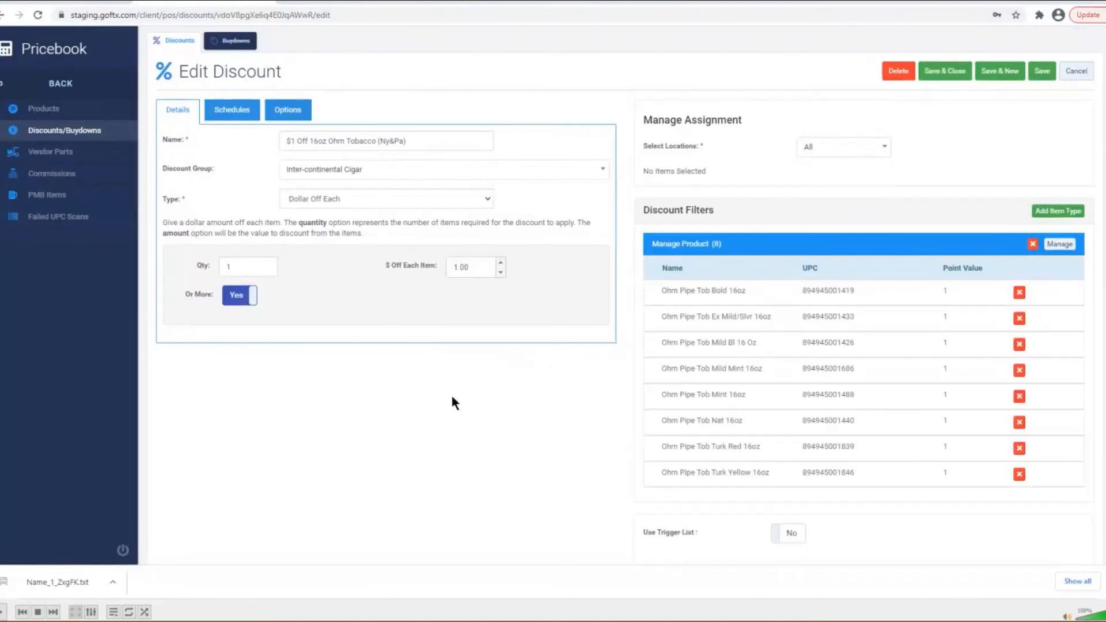
pyautogui.scroll(-1, 452, 397)
pyautogui.scroll(1, 380, 332)
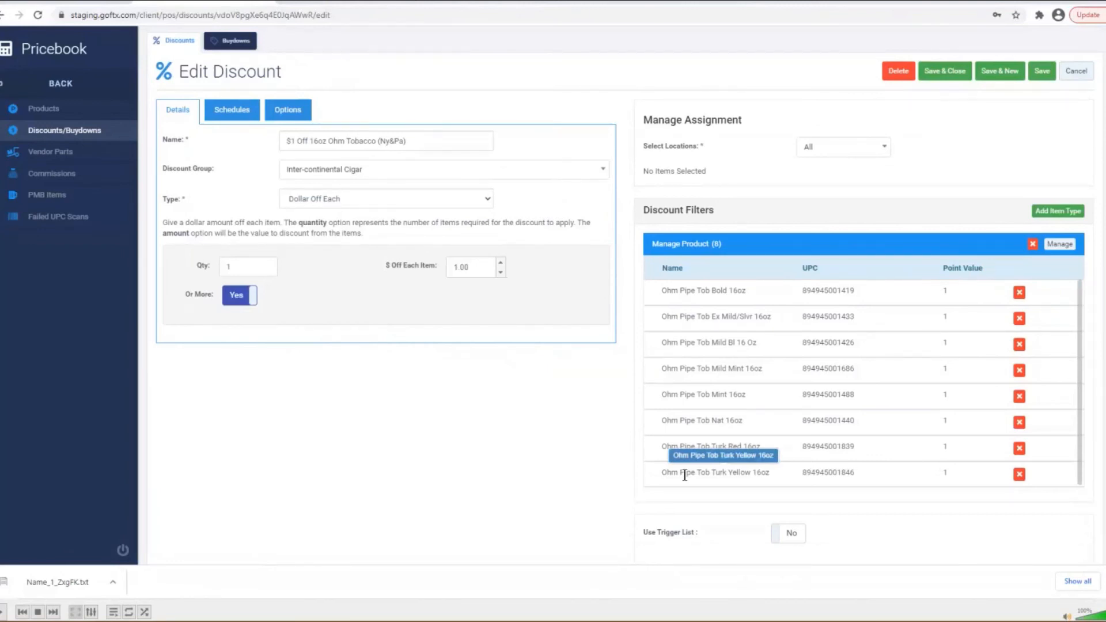
pyautogui.click(233, 267)
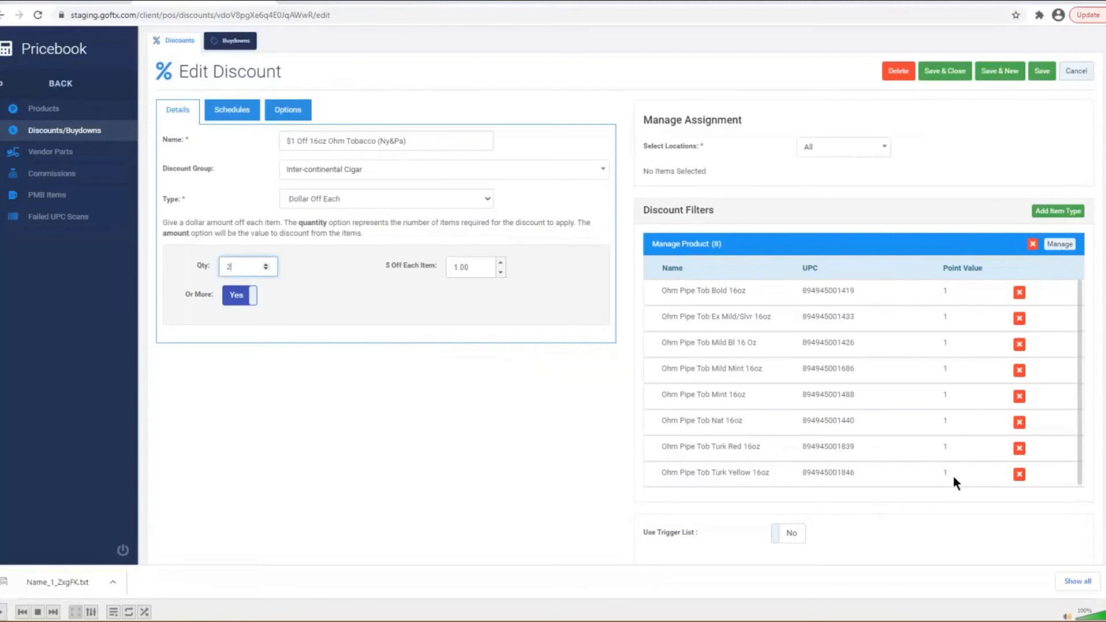
pyautogui.click(247, 295)
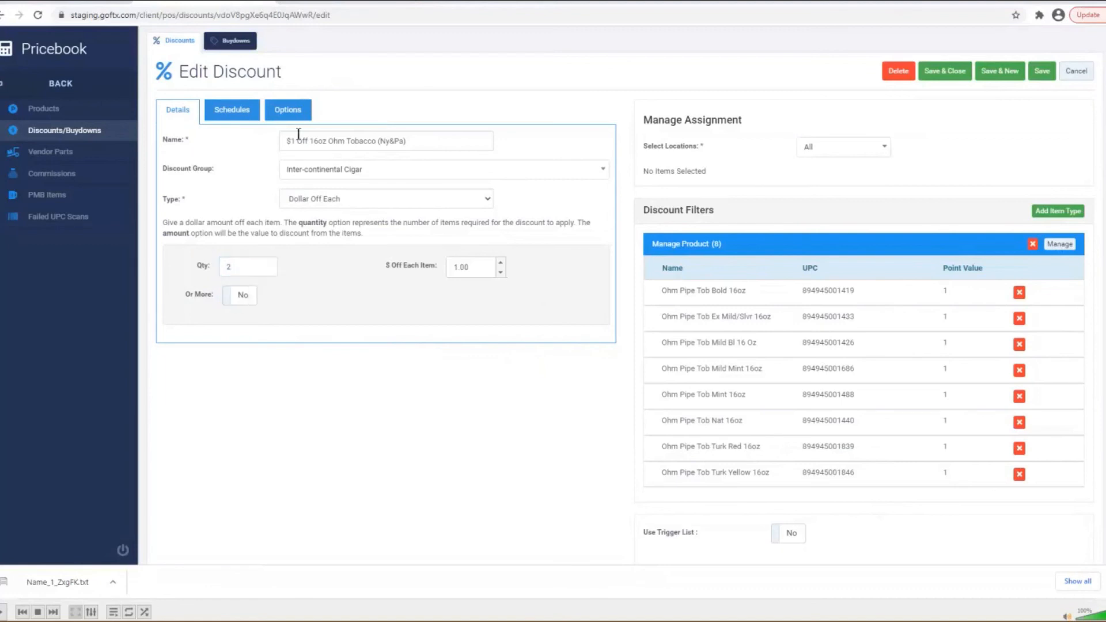
# - Check the discount's Options settings, including limit per transaction, then go to the Buydowns list
pyautogui.click(276, 114)
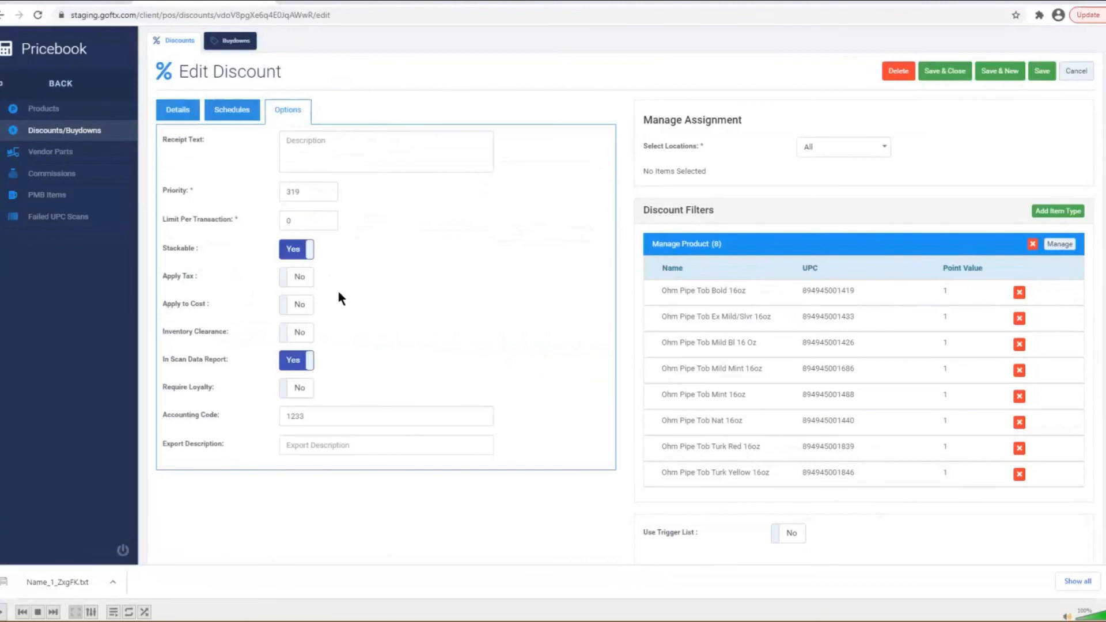
pyautogui.moveTo(298, 219); pyautogui.dragTo(273, 222)
pyautogui.click(177, 110)
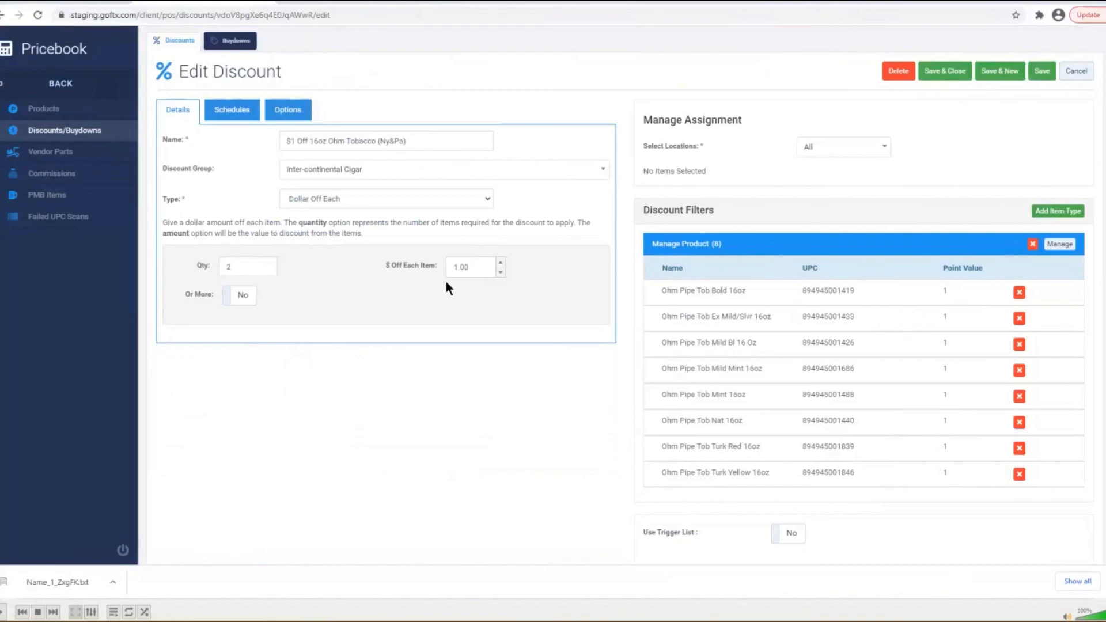
pyautogui.click(288, 109)
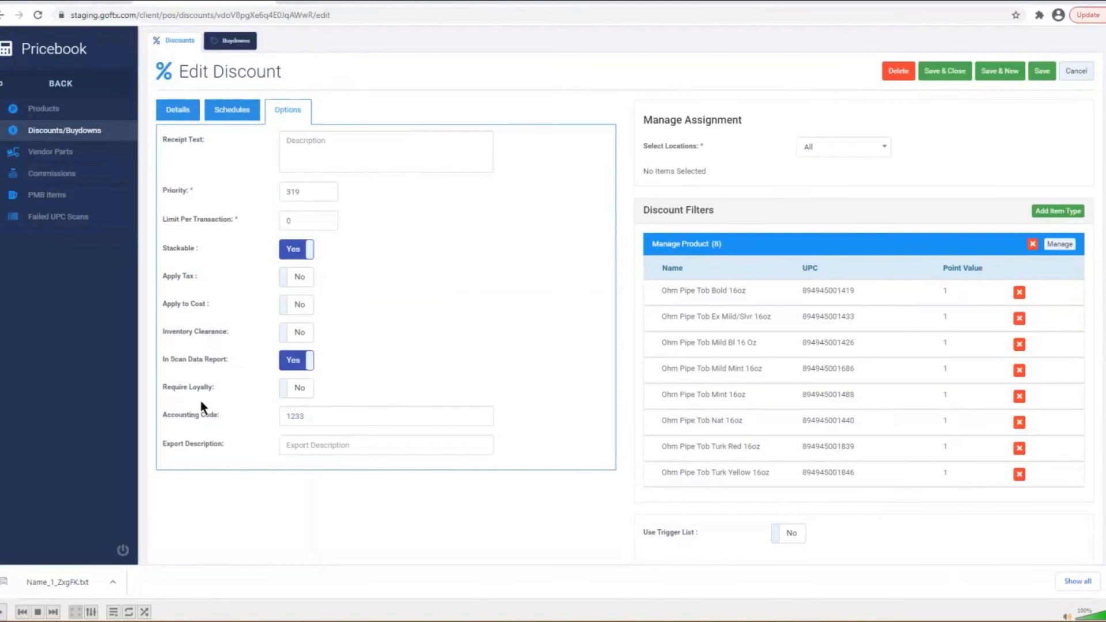
pyautogui.click(231, 40)
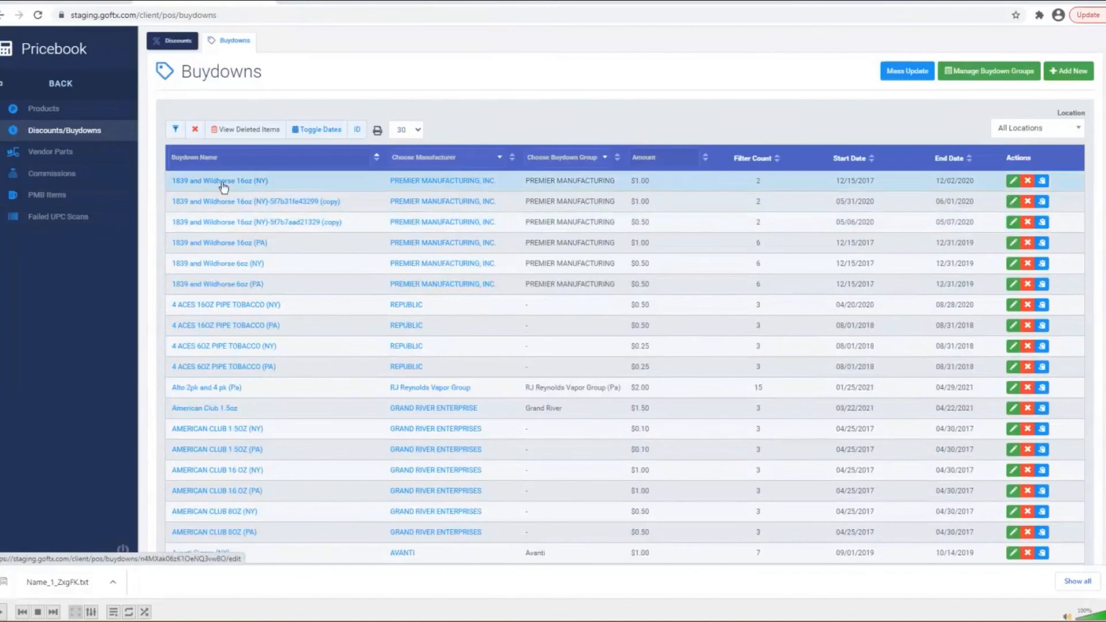
# - Open the 1839 and Wildhorse 16oz (NY) buydown from the Buydowns table
pyautogui.click(222, 183)
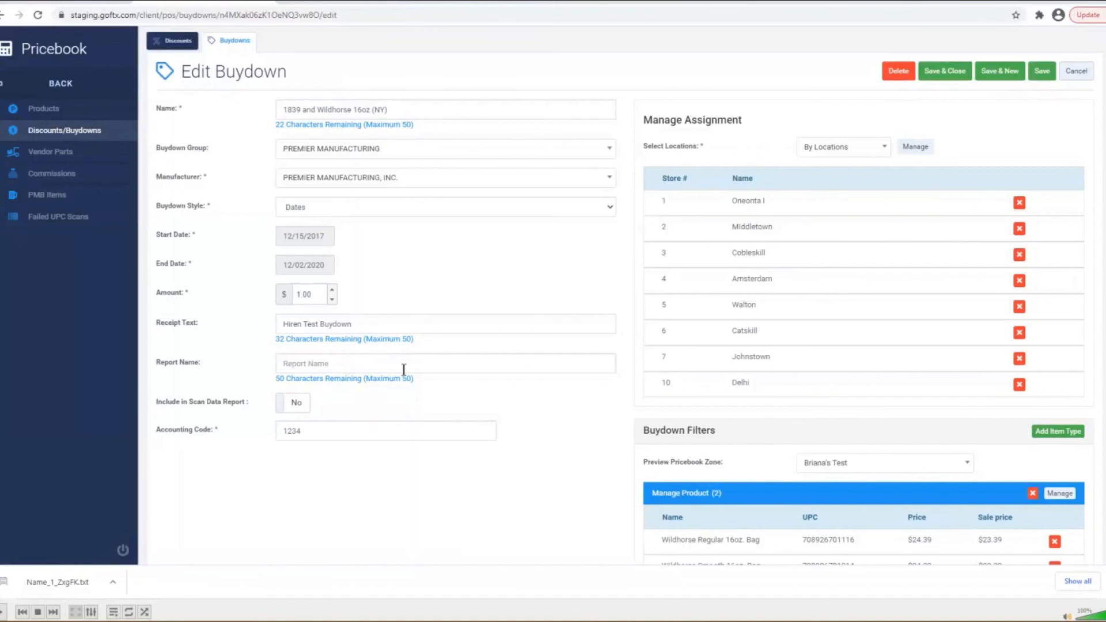
pyautogui.click(360, 363)
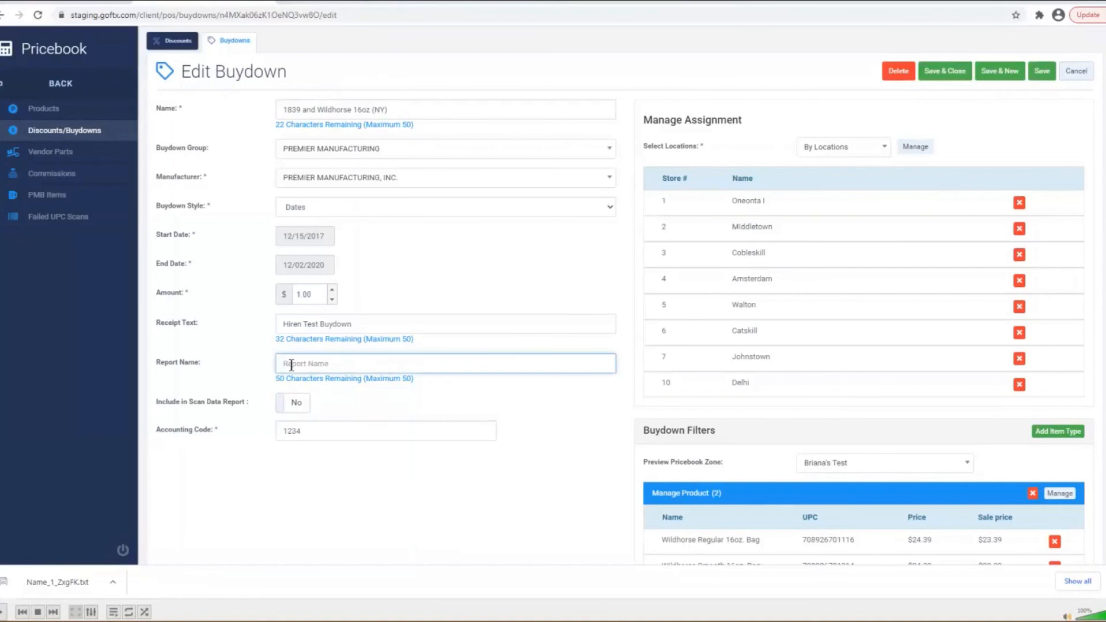